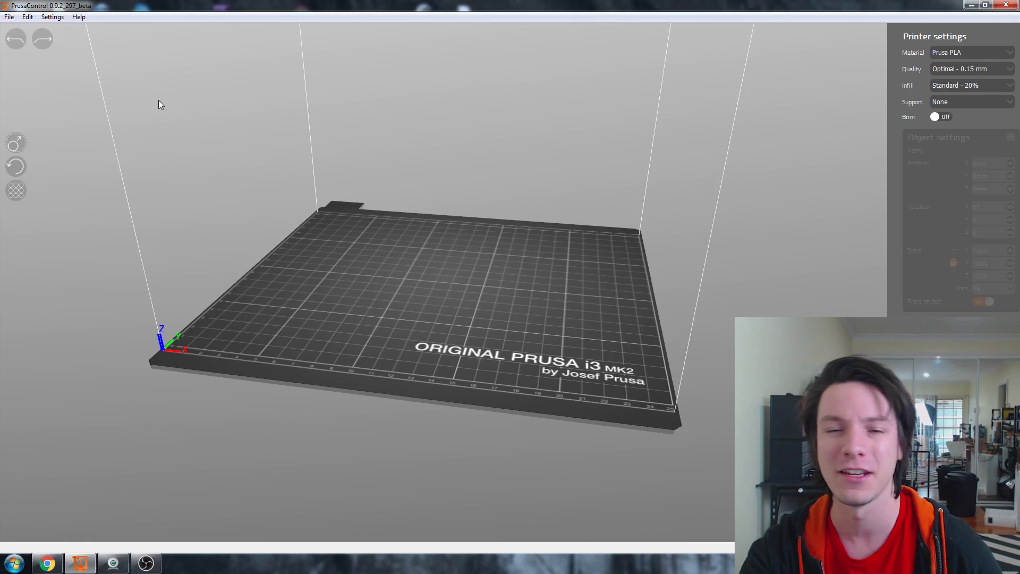
# Orbit the view of the empty print bed to a more top-down angle
pyautogui.moveTo(164, 157)
pyautogui.mouseDown()
pyautogui.moveTo(166, 189)
pyautogui.moveTo(163, 168)
pyautogui.mouseUp()
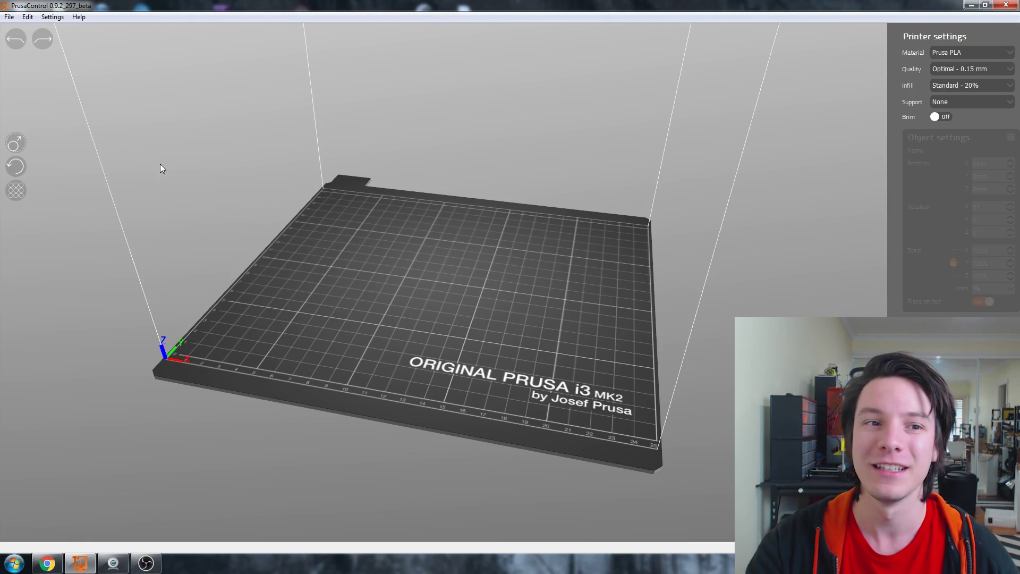
pyautogui.moveTo(162, 168); pyautogui.dragTo(267, 149)
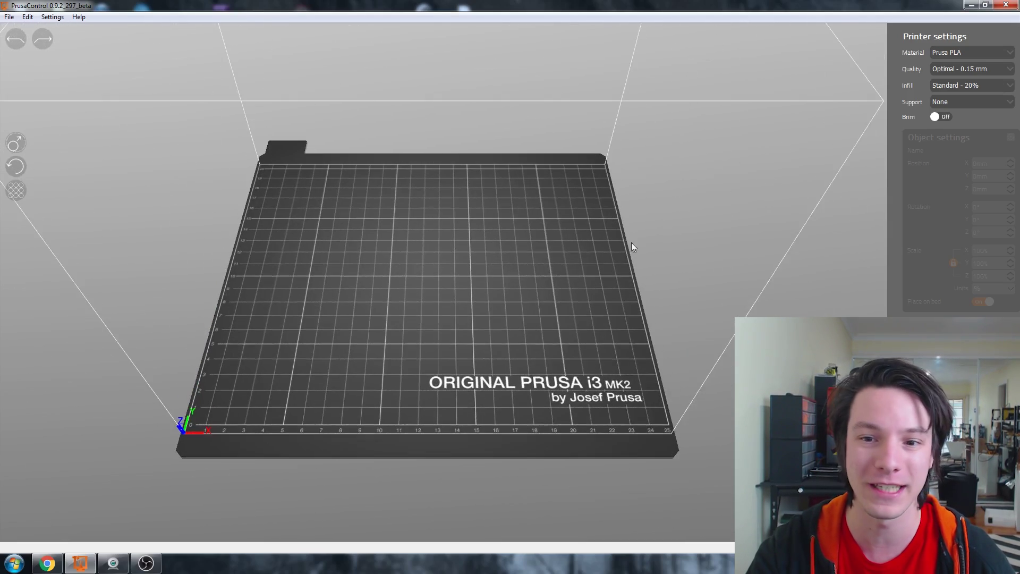
pyautogui.moveTo(262, 248); pyautogui.dragTo(439, 259)
pyautogui.moveTo(550, 339); pyautogui.dragTo(219, 163)
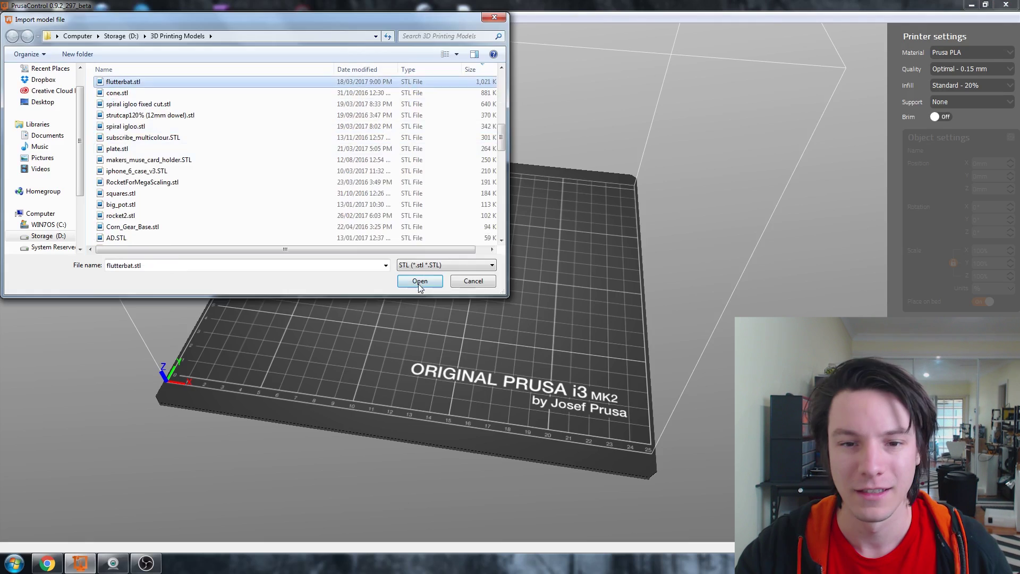
# Load flutterbat.stl onto the bed, then zoom and orbit to inspect the pony from several angles
pyautogui.click(420, 282)
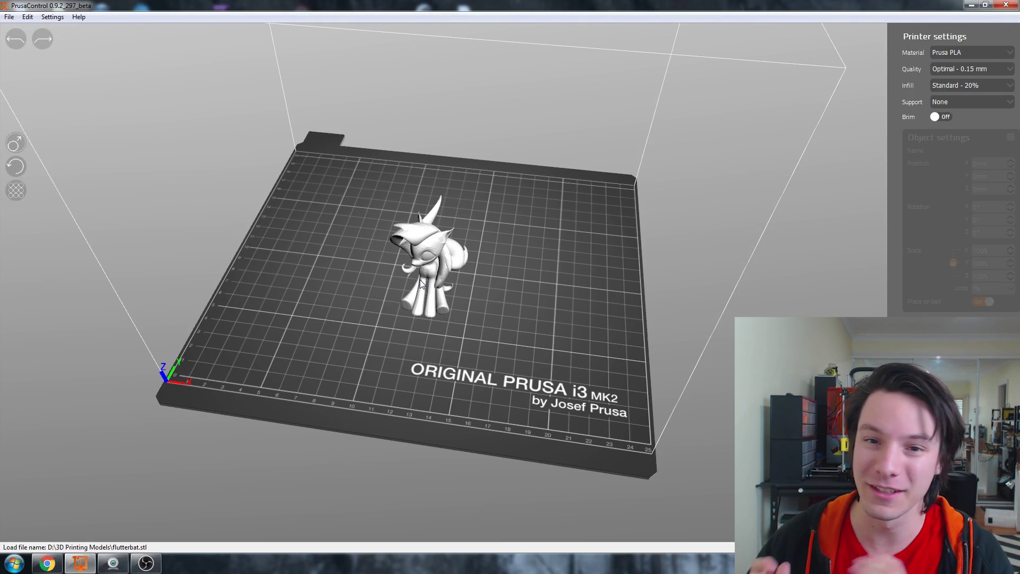
pyautogui.scroll(4, 420, 280)
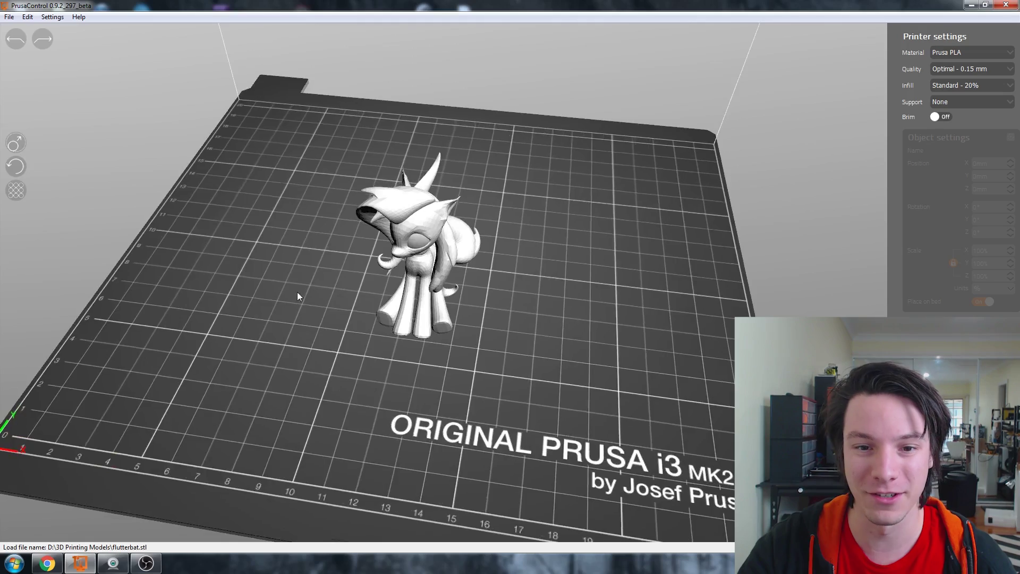
pyautogui.moveTo(298, 291)
pyautogui.mouseDown(button='right')
pyautogui.moveTo(276, 270)
pyautogui.moveTo(296, 246)
pyautogui.moveTo(314, 285)
pyautogui.mouseUp(button='right')
pyautogui.scroll(3, 329, 289)
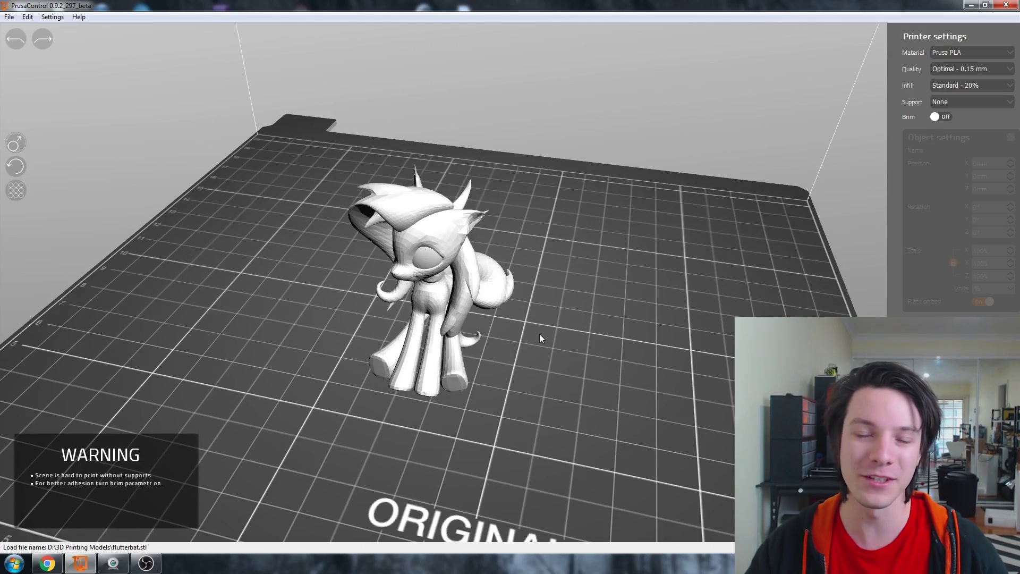
pyautogui.moveTo(361, 333); pyautogui.dragTo(309, 345, button='right')
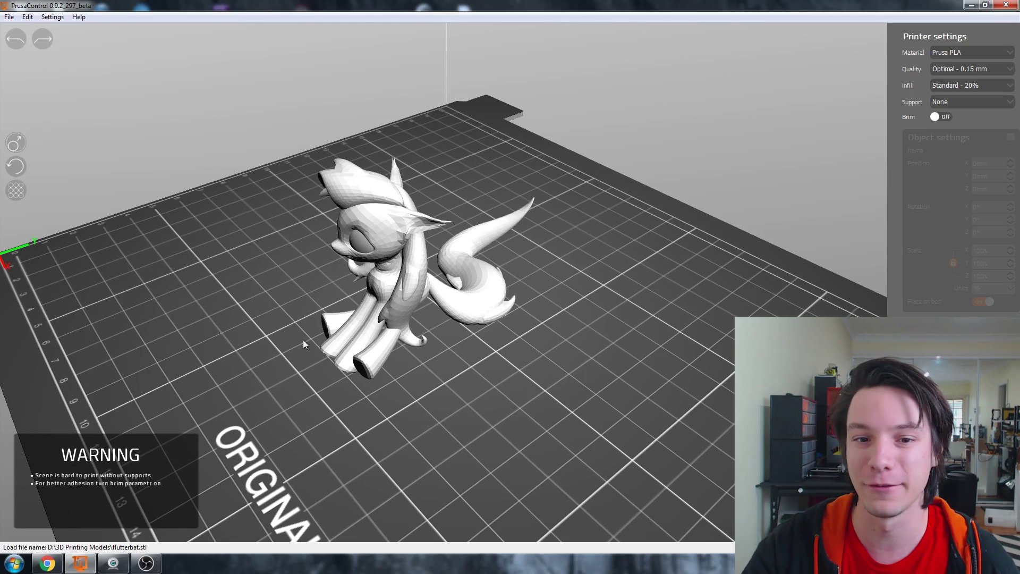
pyautogui.moveTo(303, 340); pyautogui.dragTo(377, 293, button='right')
pyautogui.scroll(5, 372, 290)
pyautogui.scroll(3, 340, 284)
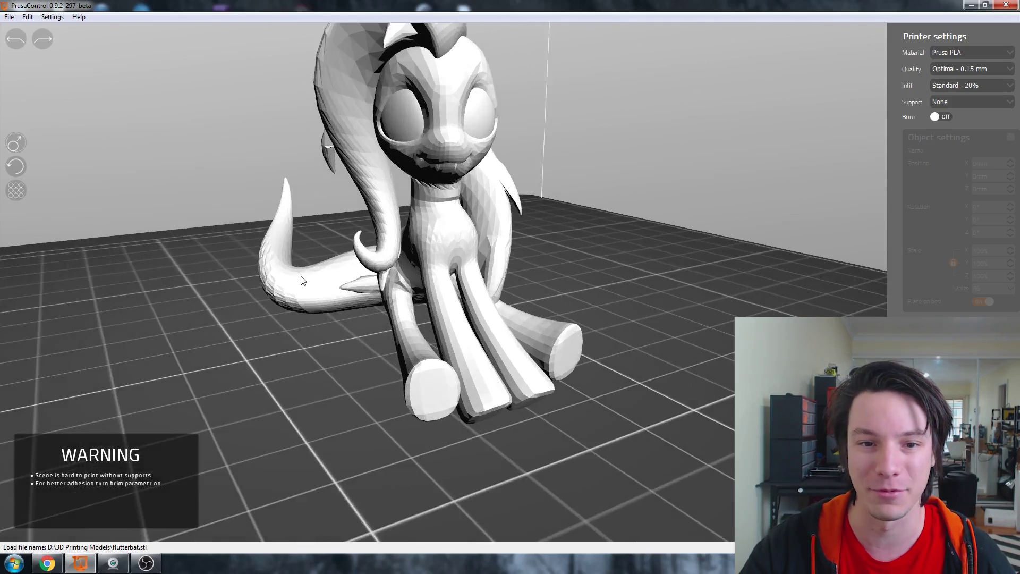
# Select the pony and orbit around it until the bed faces the camera
pyautogui.click(296, 289)
pyautogui.scroll(3, 221, 319)
pyautogui.moveTo(221, 319); pyautogui.dragTo(243, 324, button='right')
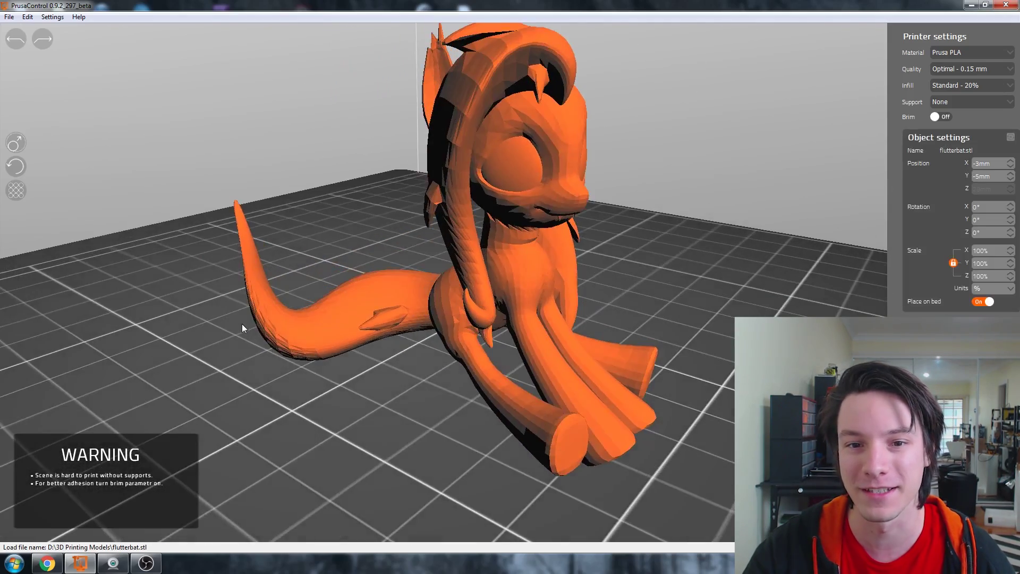
pyautogui.moveTo(406, 242); pyautogui.dragTo(380, 227, button='right')
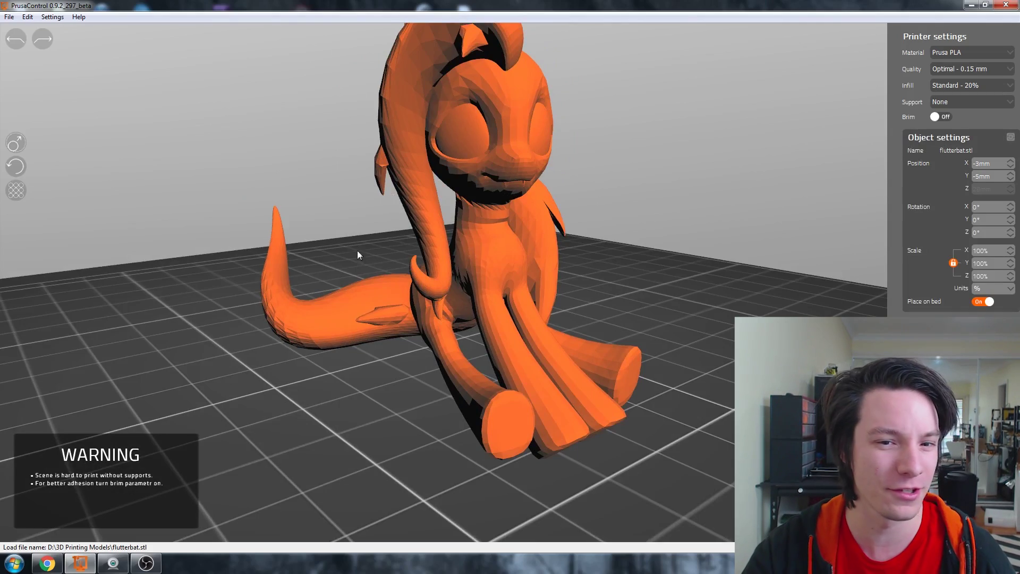
pyautogui.moveTo(357, 250); pyautogui.dragTo(416, 384, button='right')
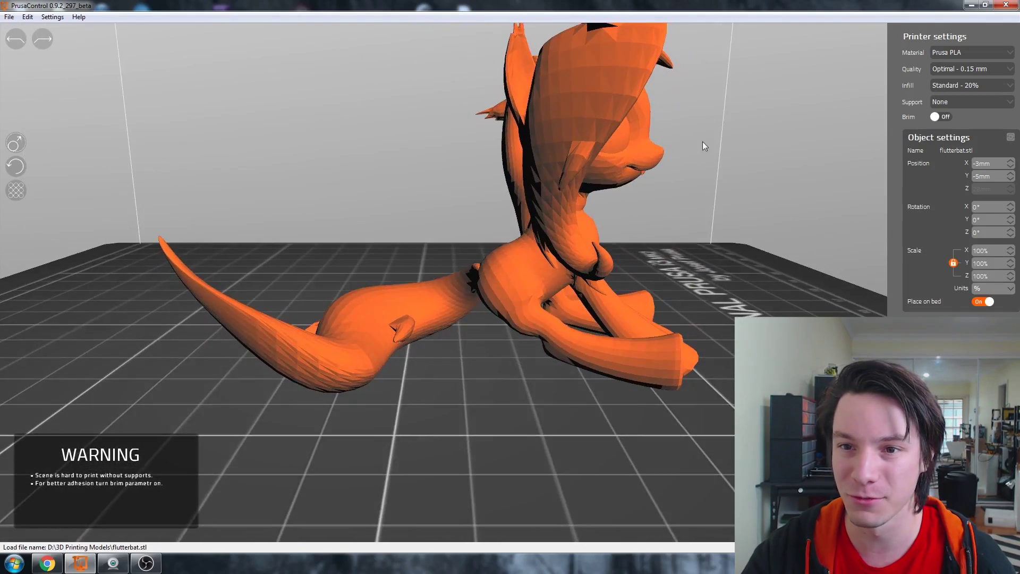
pyautogui.moveTo(486, 362); pyautogui.dragTo(254, 347, button='right')
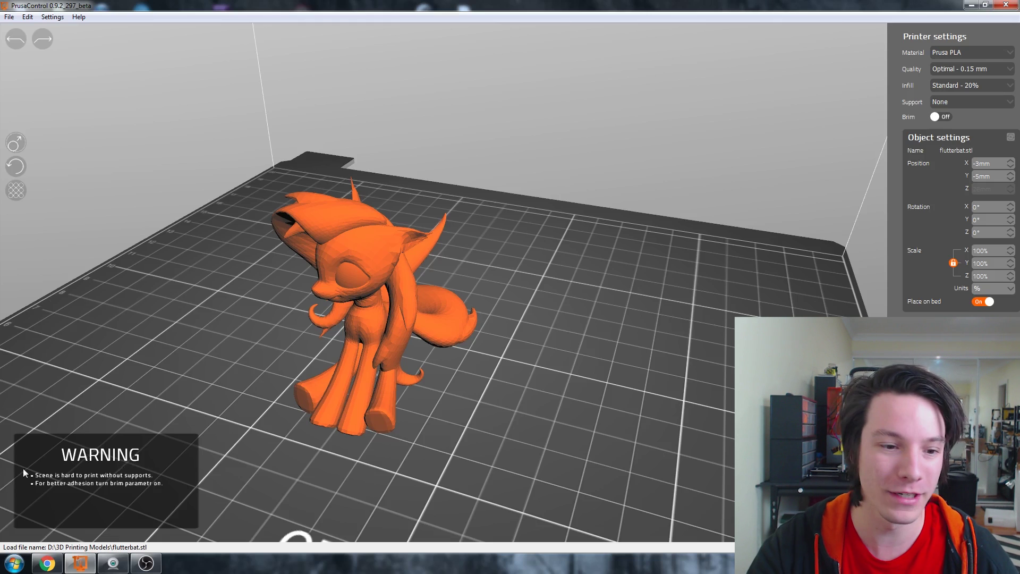
pyautogui.moveTo(107, 473); pyautogui.dragTo(258, 397, button='right')
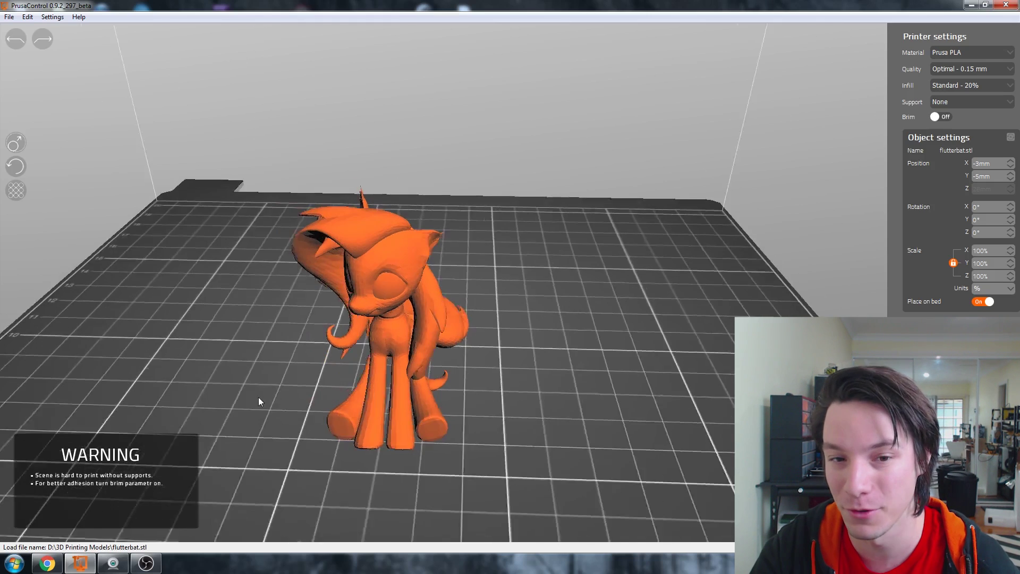
# Drag the pony toward the back of the bed until it sits at X 0 mm, Y 11 mm
pyautogui.moveTo(380, 328); pyautogui.dragTo(374, 311)
pyautogui.moveTo(196, 315); pyautogui.dragTo(223, 339, button='right')
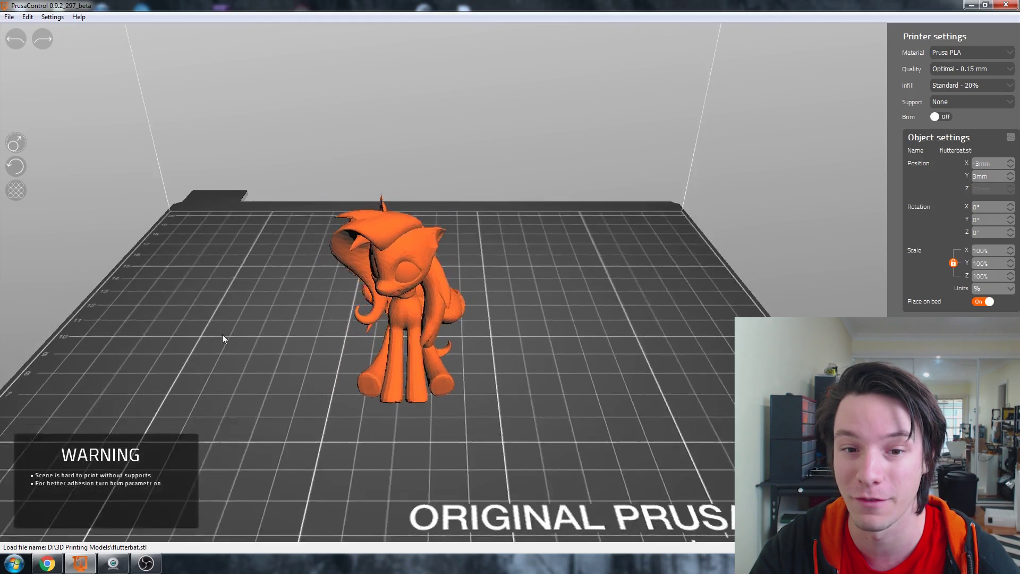
pyautogui.scroll(2, 363, 334)
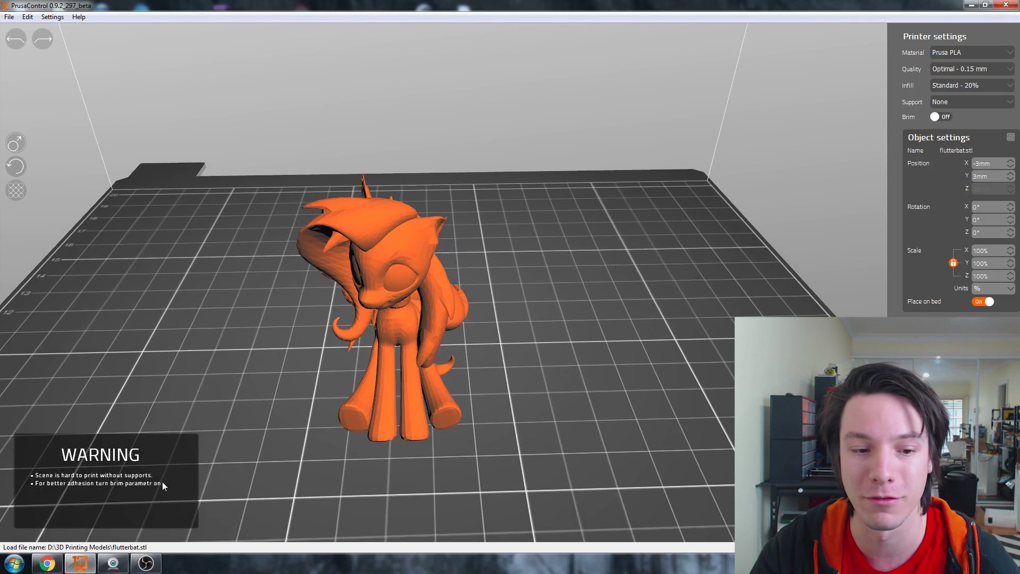
pyautogui.moveTo(183, 465); pyautogui.dragTo(381, 329, button='right')
pyautogui.moveTo(381, 328); pyautogui.dragTo(397, 312)
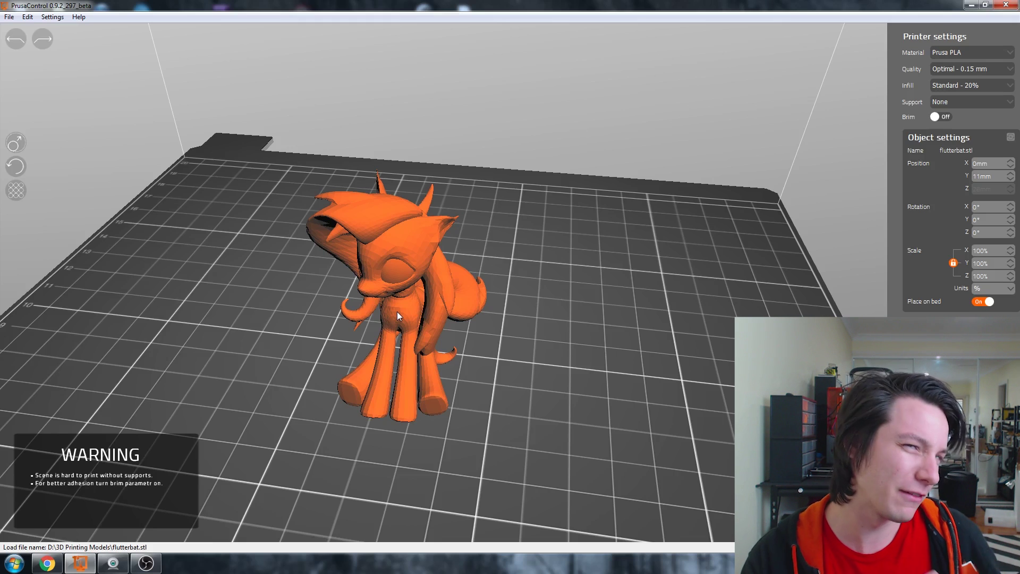
# Keep Prusa PLA as the material and set print quality to Normal - 0.2 mm
pyautogui.click(970, 52)
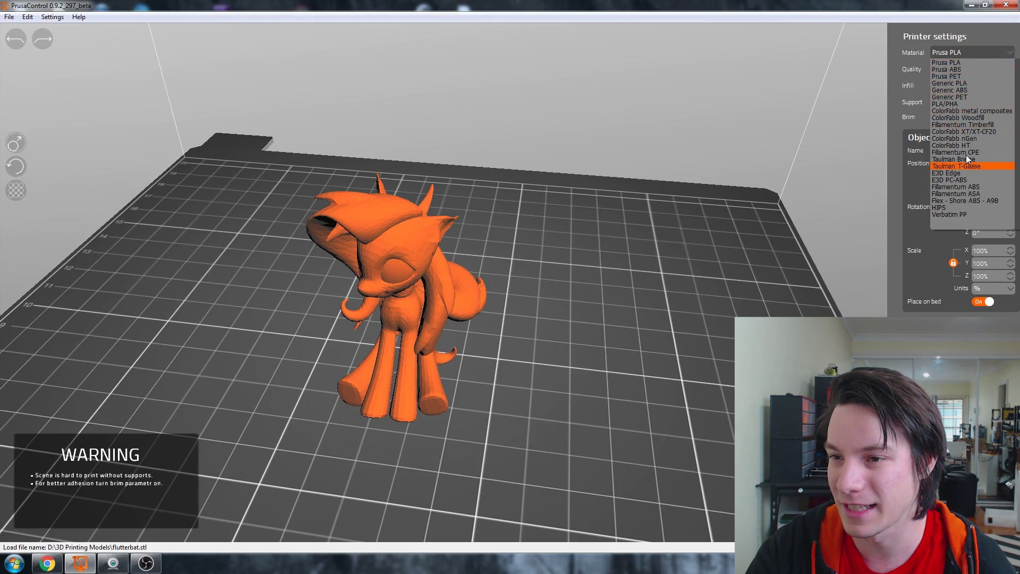
pyautogui.click(971, 60)
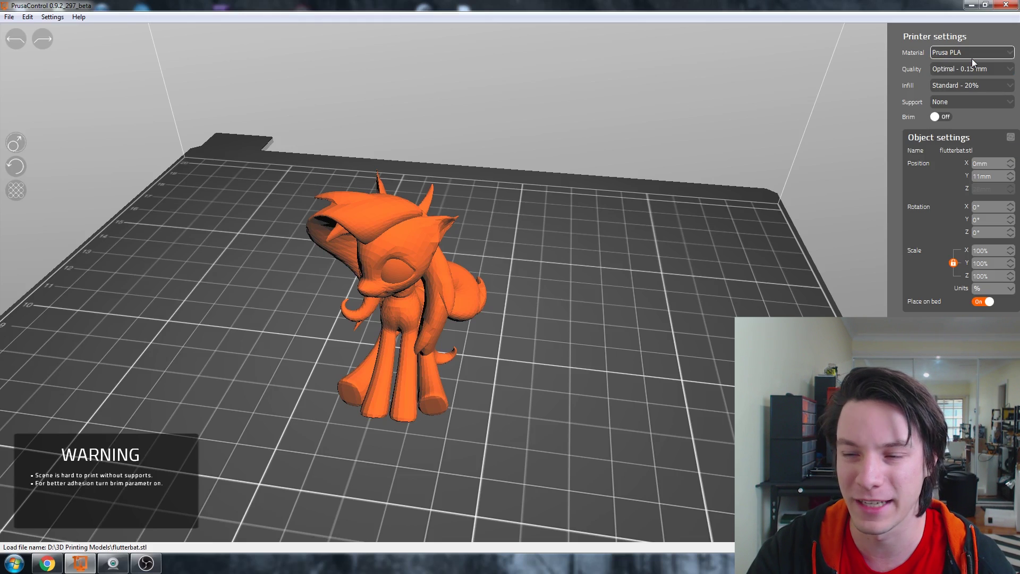
pyautogui.click(951, 69)
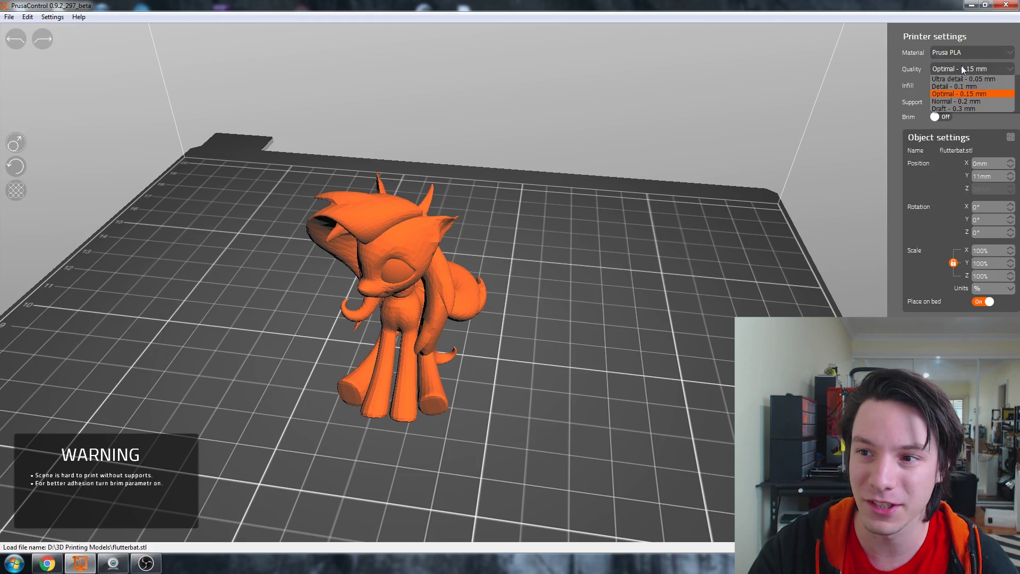
pyautogui.click(980, 102)
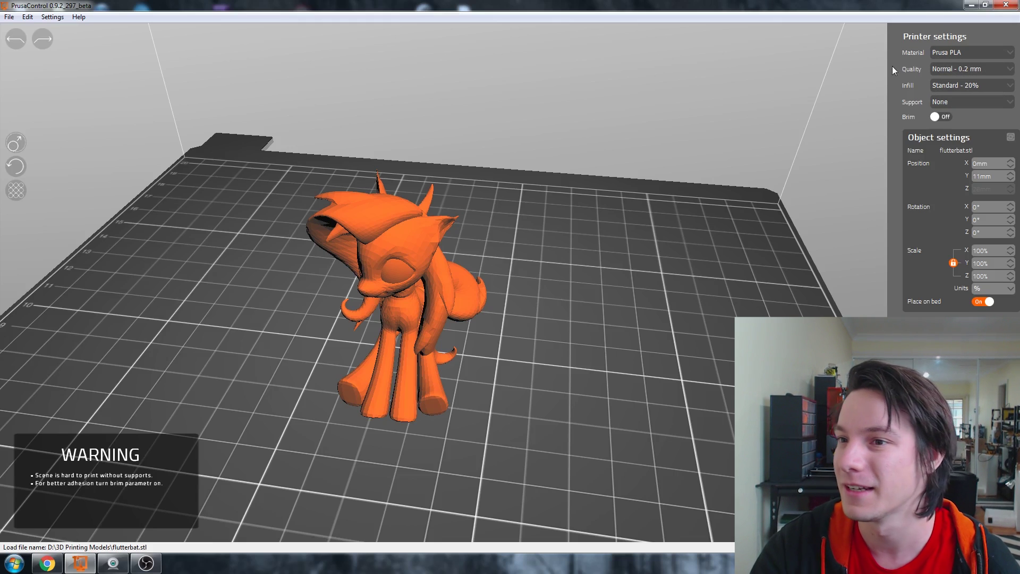
# Set support to Everywhere, turn the brim on, and deselect the pony
pyautogui.click(964, 105)
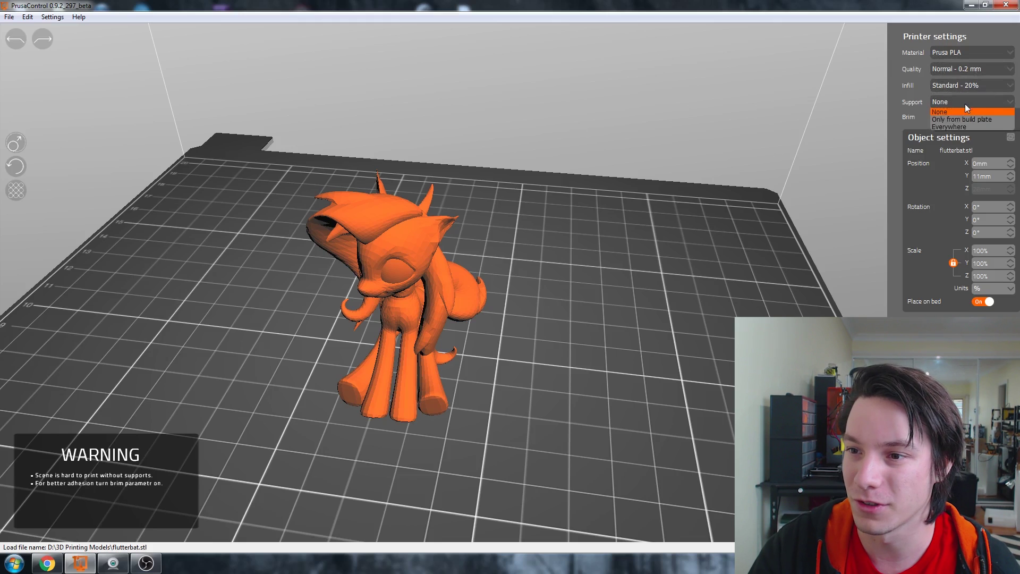
pyautogui.click(974, 104)
pyautogui.click(970, 105)
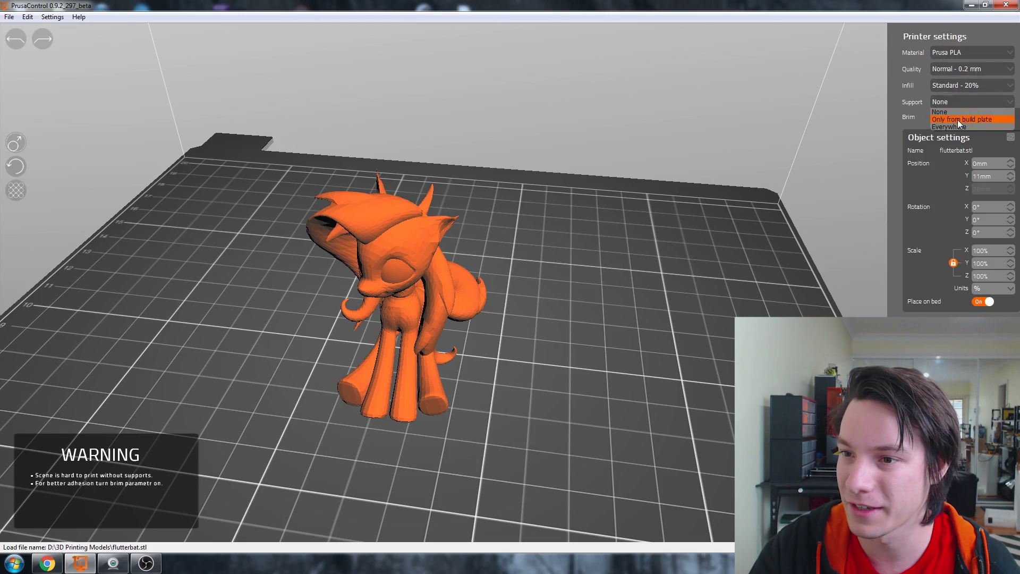
pyautogui.click(958, 126)
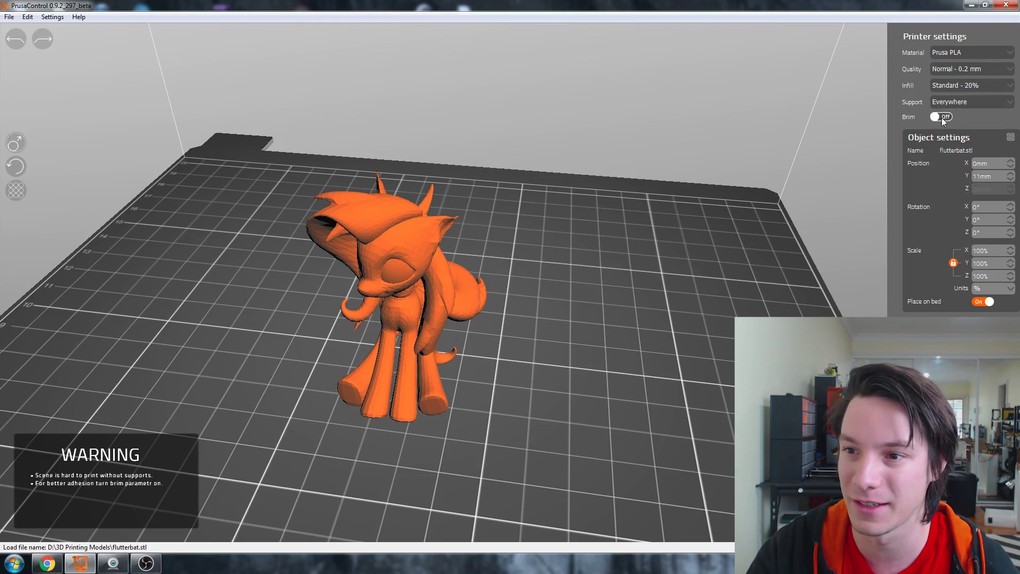
pyautogui.click(940, 116)
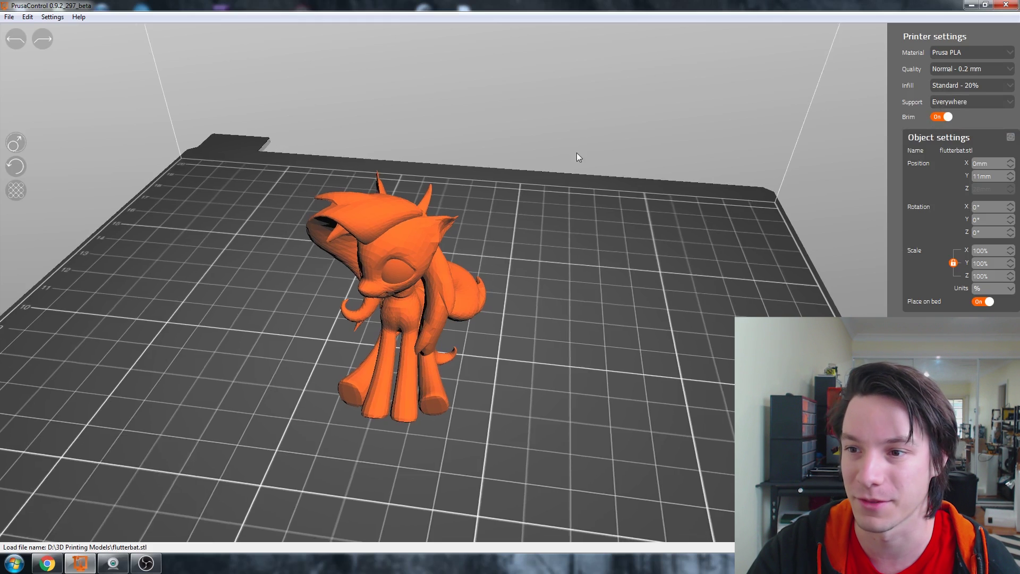
pyautogui.click(505, 196)
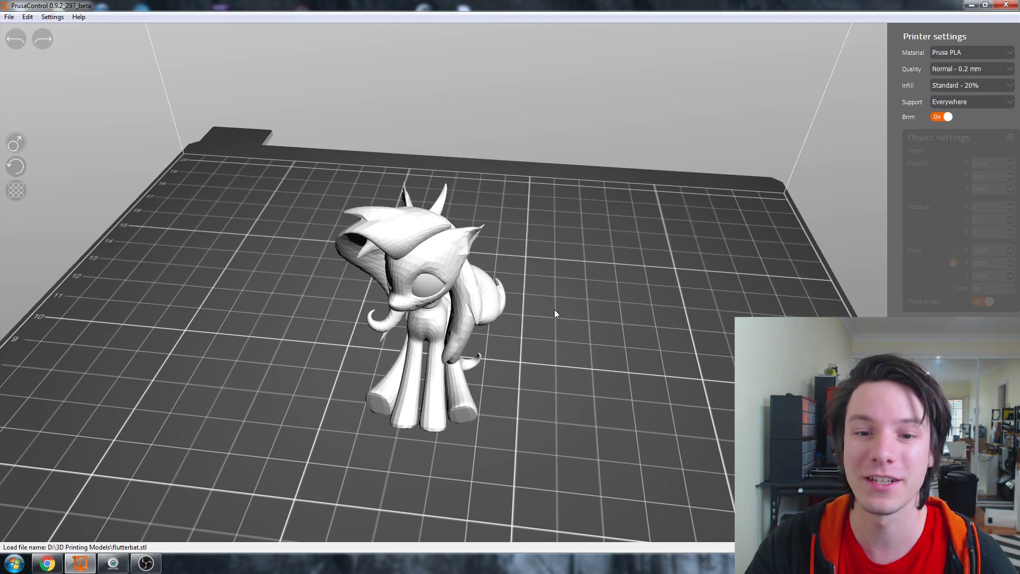
# Select the pony, try an X rotation of 90°, then set it back to 0°
pyautogui.click(432, 258)
pyautogui.moveTo(431, 258); pyautogui.dragTo(557, 323, button='right')
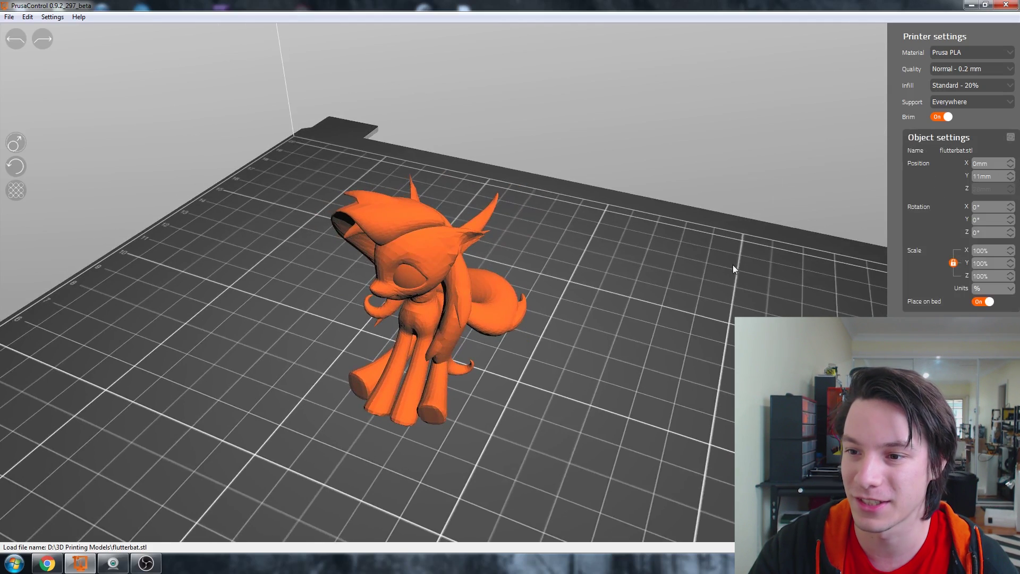
pyautogui.moveTo(733, 265); pyautogui.dragTo(724, 261, button='right')
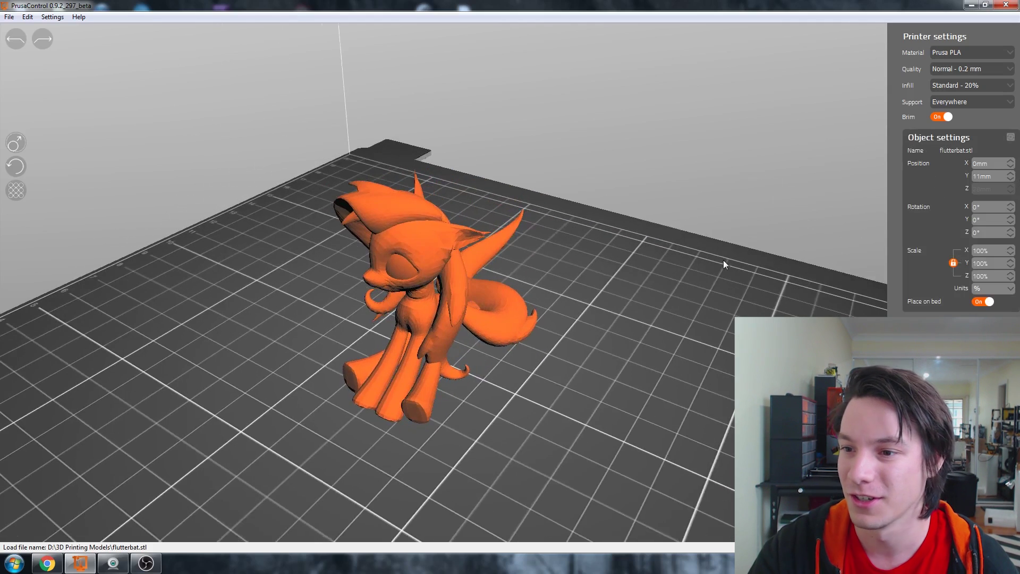
pyautogui.click(1012, 205)
pyautogui.click(1012, 205)
pyautogui.click(1011, 211)
pyautogui.click(1011, 212)
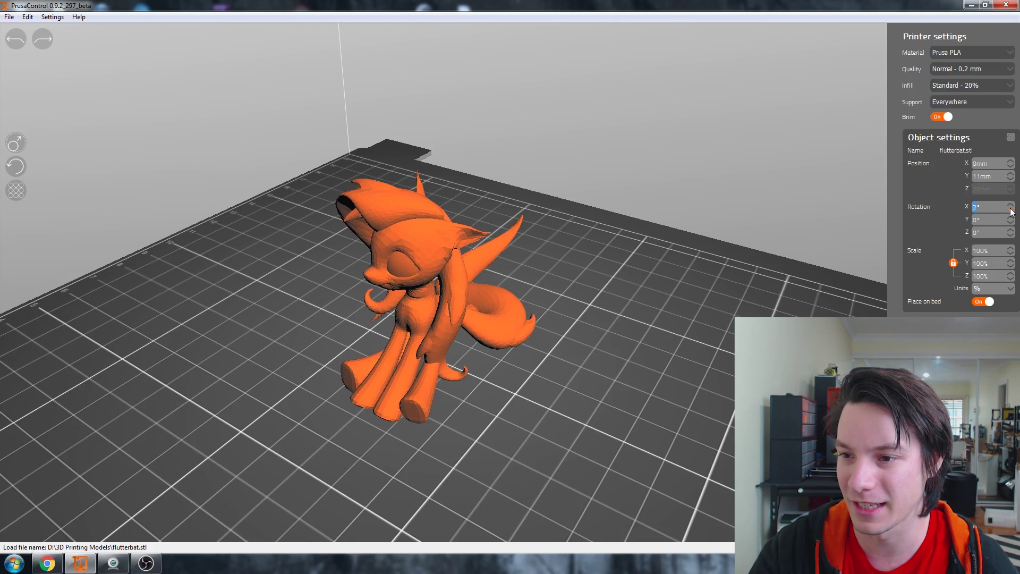
pyautogui.click(1011, 212)
pyautogui.click(1011, 211)
pyautogui.write('90')
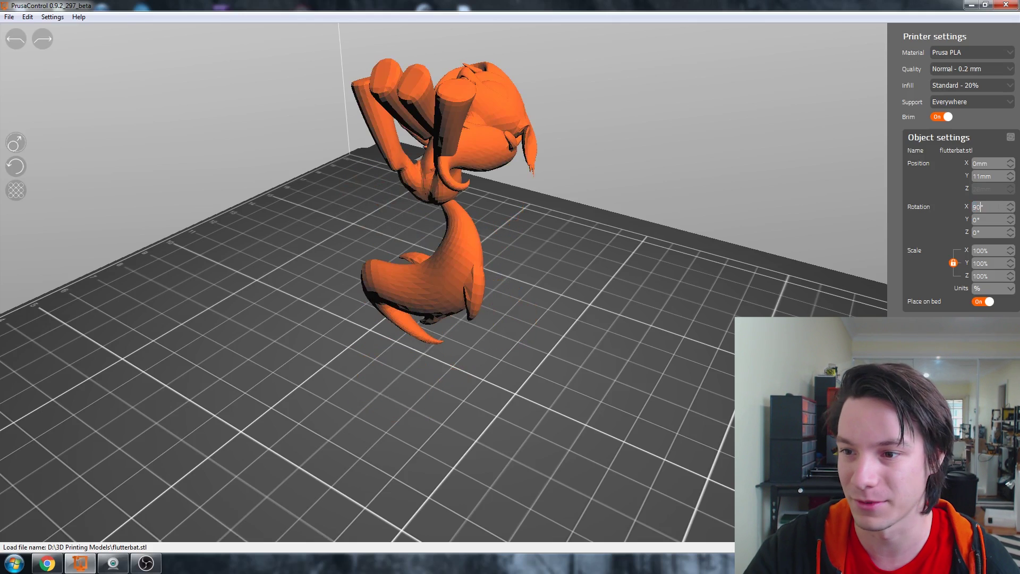
pyautogui.press('BackSpace')
pyautogui.press('BackSpace')
pyautogui.write('0')
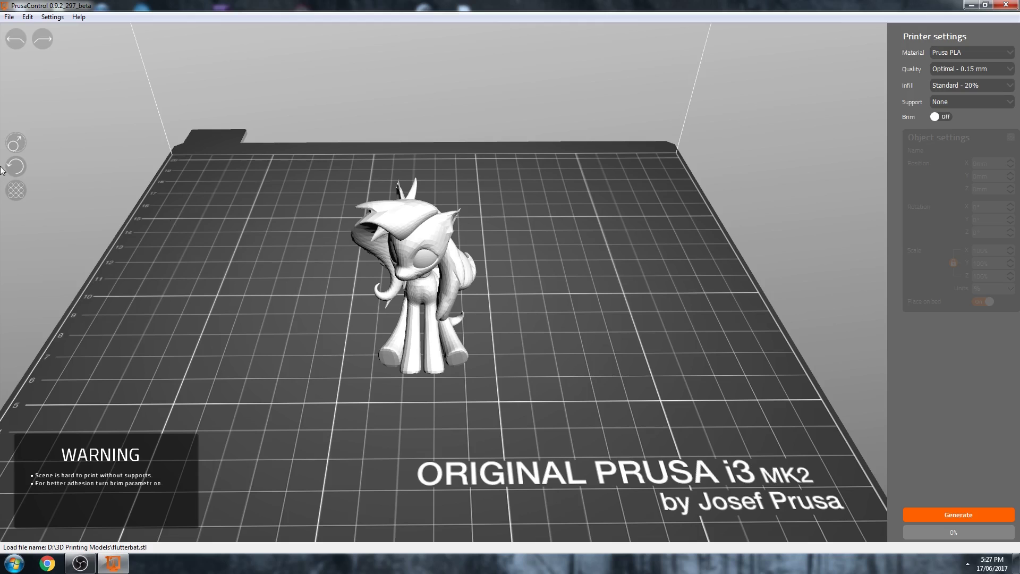
# Rotate the pony 85° around Z and shrink it to 89%
pyautogui.click(16, 167)
pyautogui.click(420, 276)
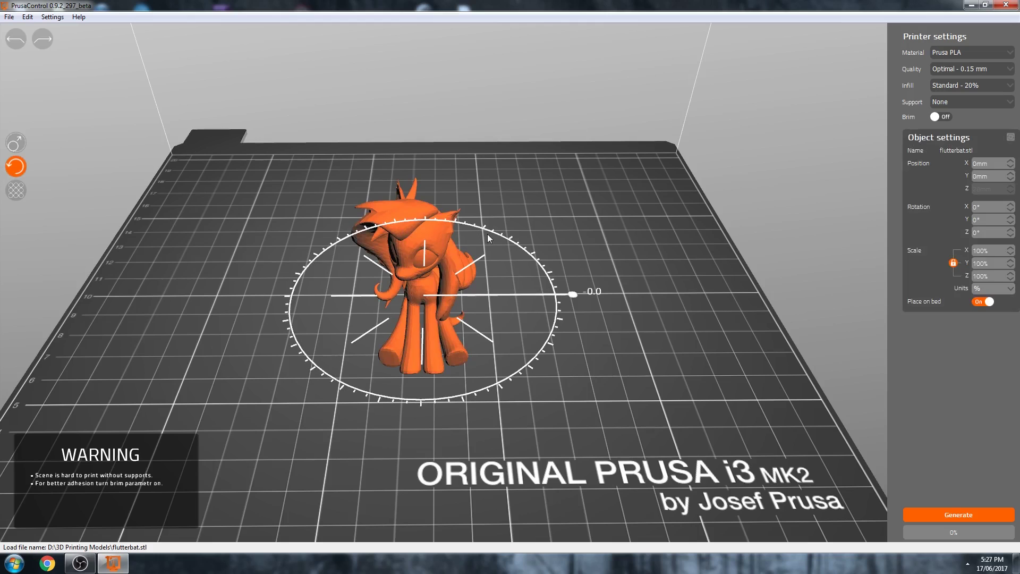
pyautogui.moveTo(492, 231); pyautogui.dragTo(534, 289, button='right')
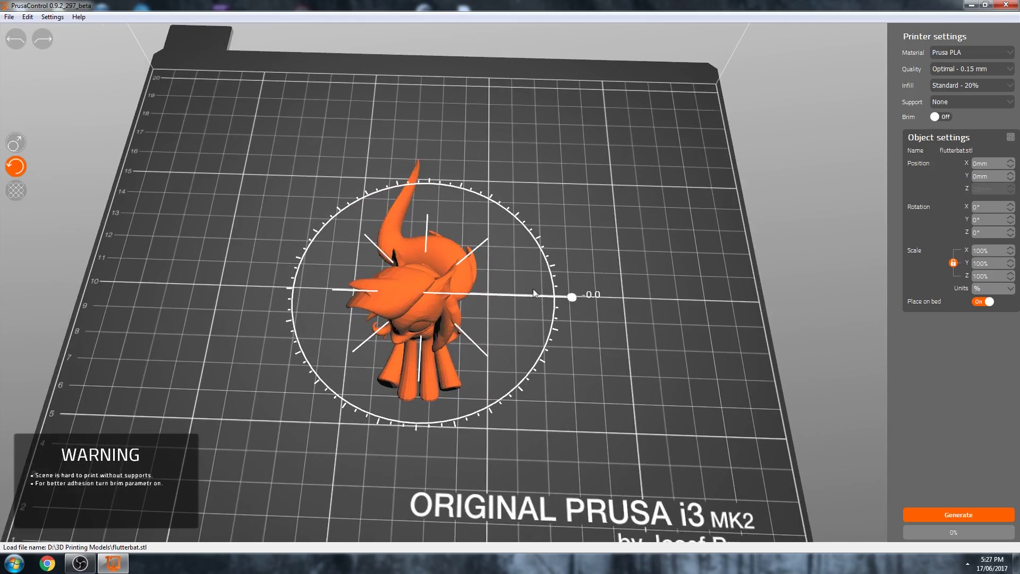
pyautogui.moveTo(559, 295); pyautogui.dragTo(430, 442)
pyautogui.click(14, 144)
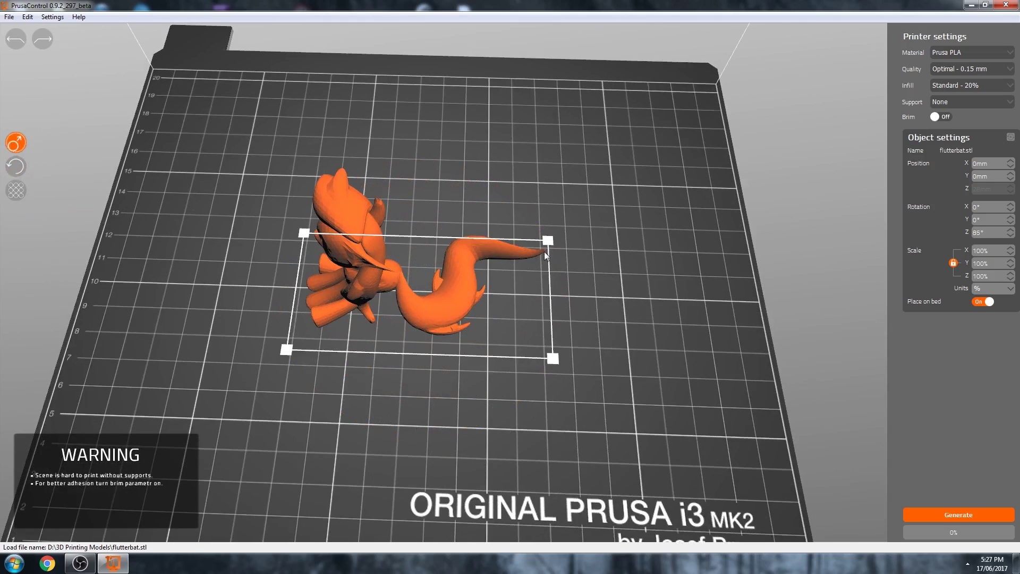
pyautogui.moveTo(545, 254)
pyautogui.mouseDown()
pyautogui.moveTo(490, 239)
pyautogui.moveTo(625, 261)
pyautogui.moveTo(526, 249)
pyautogui.mouseUp()
pyautogui.moveTo(526, 250); pyautogui.dragTo(461, 287)
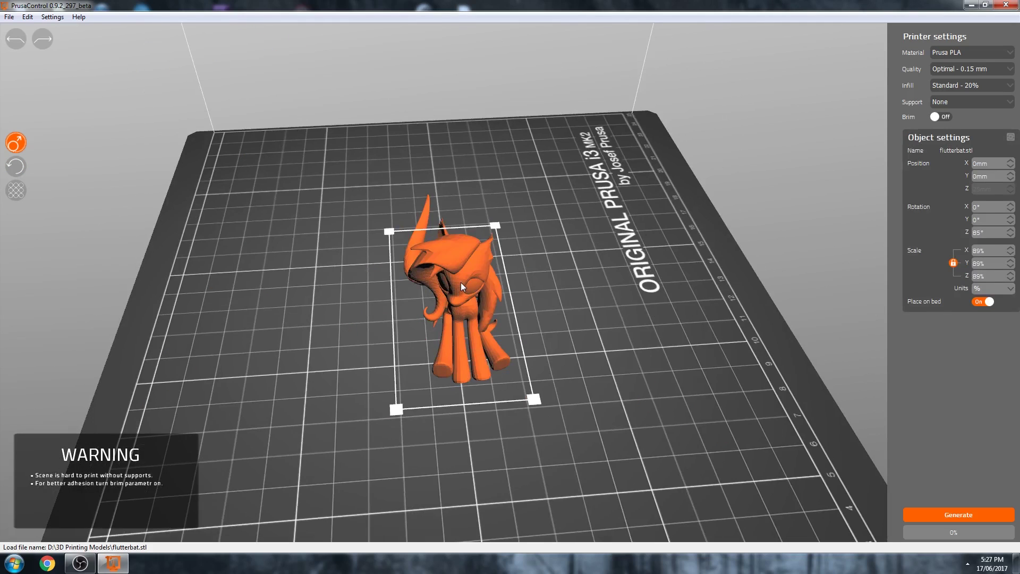
# Paste two copies of the pony and arrange all three across the bed
pyautogui.hotkey('ctrl', 'c')
pyautogui.hotkey('ctrl', 'v')
pyautogui.moveTo(461, 287); pyautogui.dragTo(316, 231)
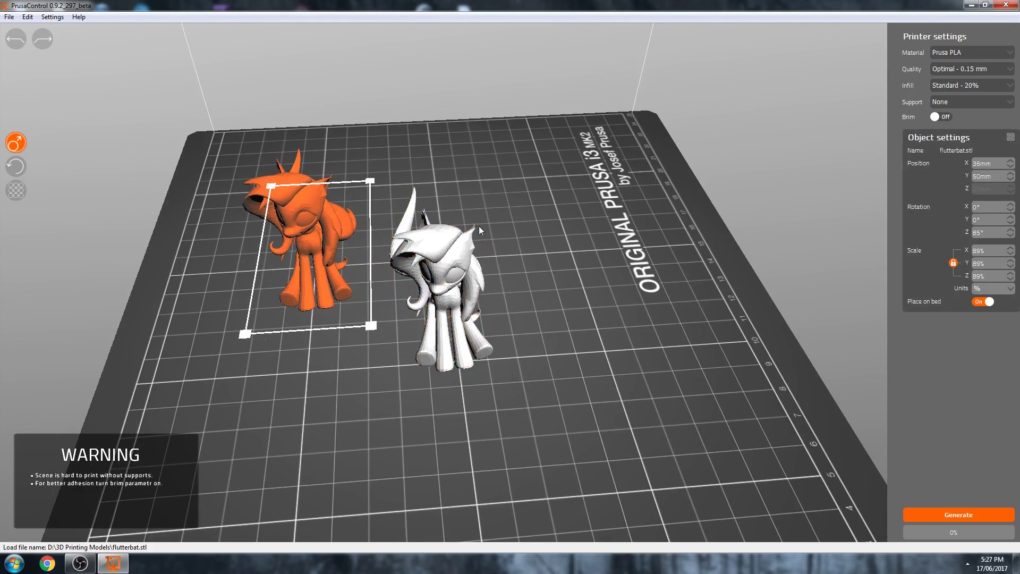
pyautogui.hotkey('ctrl', 'v')
pyautogui.moveTo(480, 230); pyautogui.dragTo(265, 300)
pyautogui.click(16, 189)
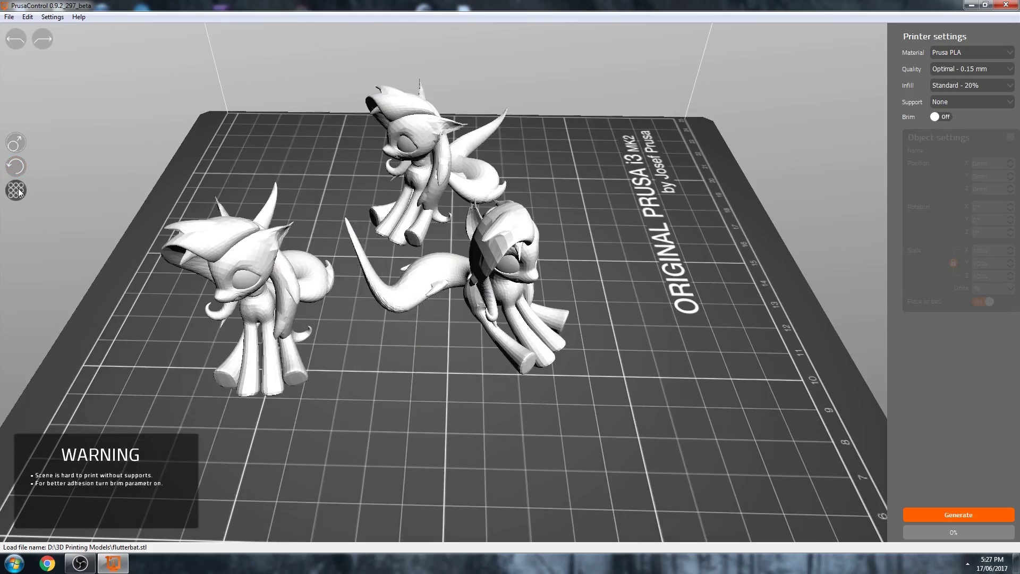
pyautogui.moveTo(228, 153); pyautogui.dragTo(251, 139)
pyautogui.scroll(3, 221, 184)
pyautogui.scroll(-3, 221, 184)
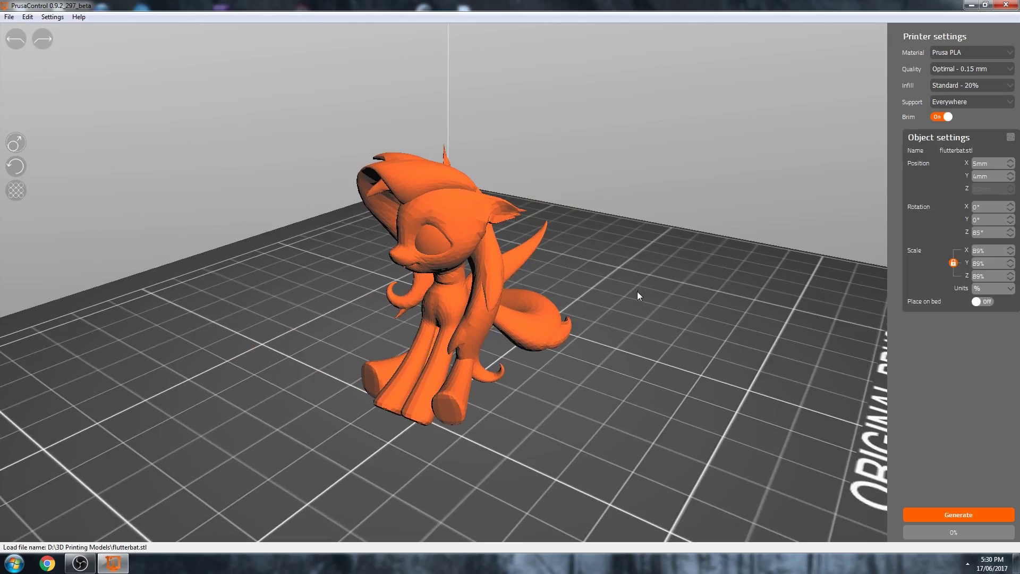
# Orbit around the pony and switch Place on bed off
pyautogui.moveTo(630, 282); pyautogui.dragTo(419, 292)
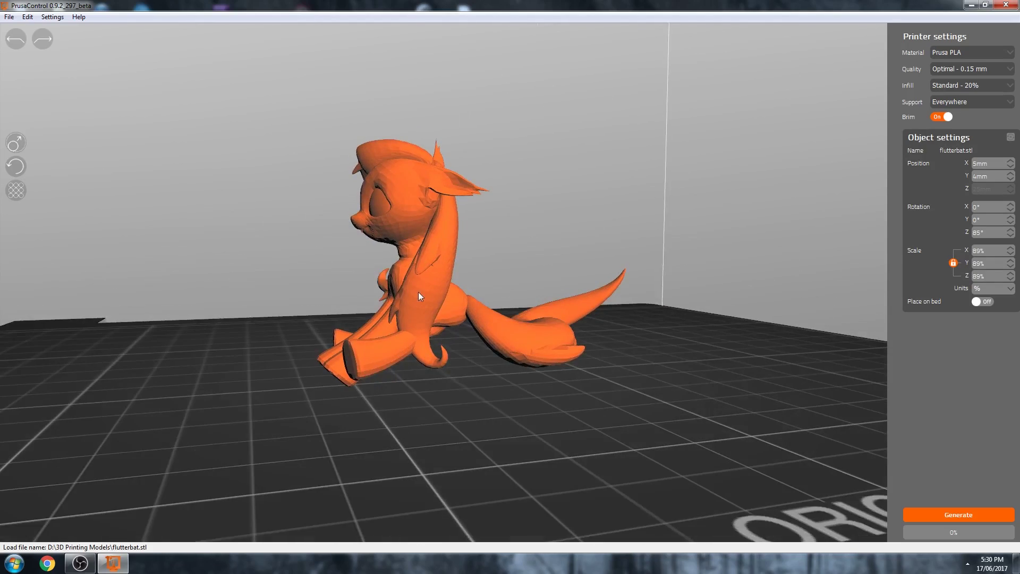
pyautogui.moveTo(261, 363); pyautogui.dragTo(253, 363)
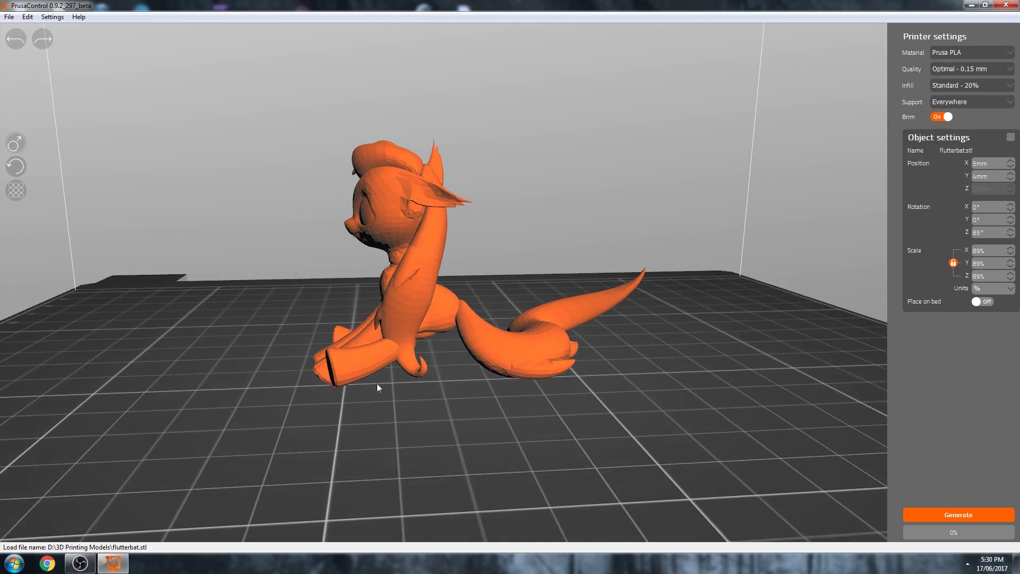
pyautogui.moveTo(378, 384); pyautogui.dragTo(319, 380)
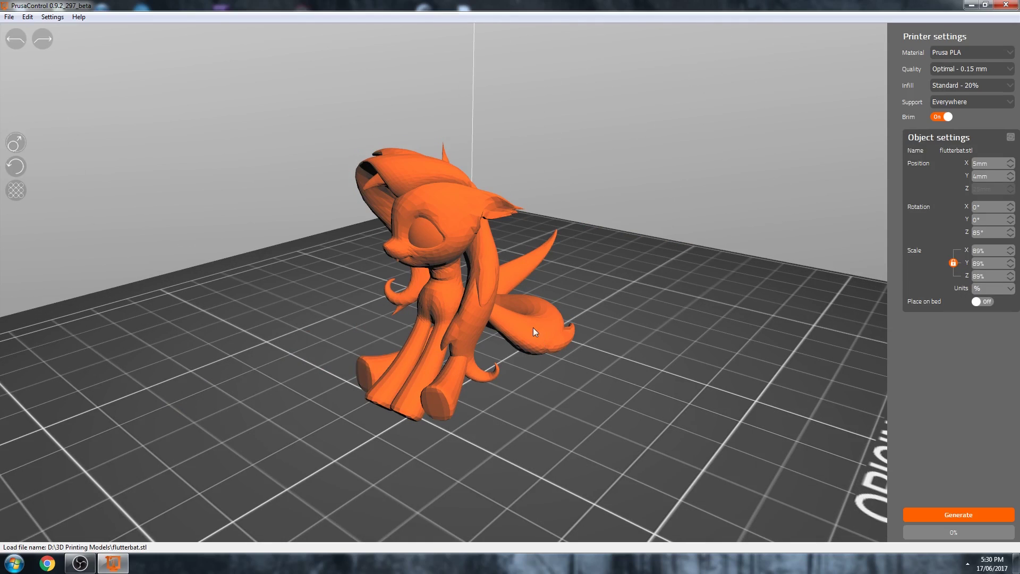
pyautogui.moveTo(623, 331); pyautogui.dragTo(562, 324)
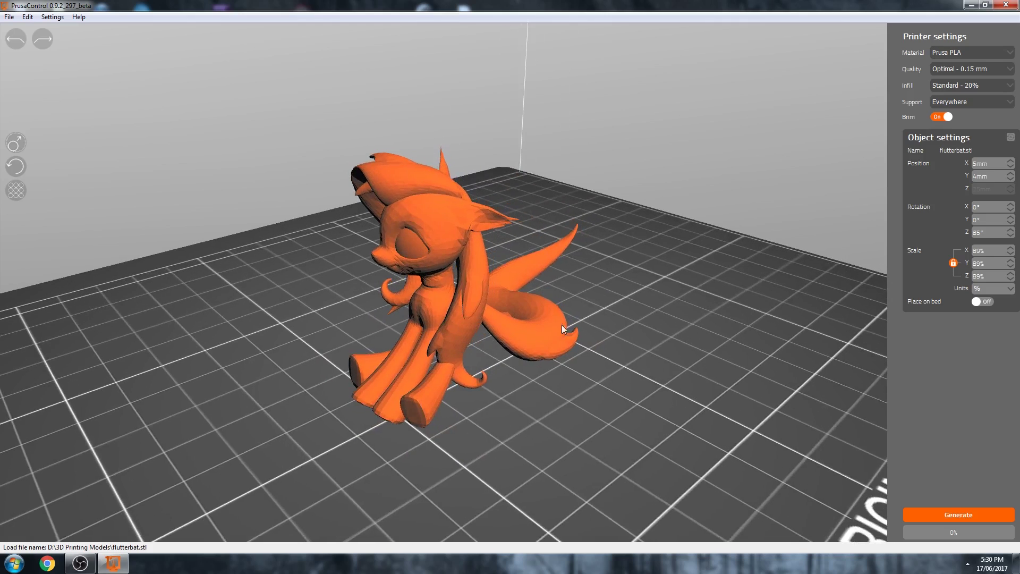
pyautogui.click(987, 305)
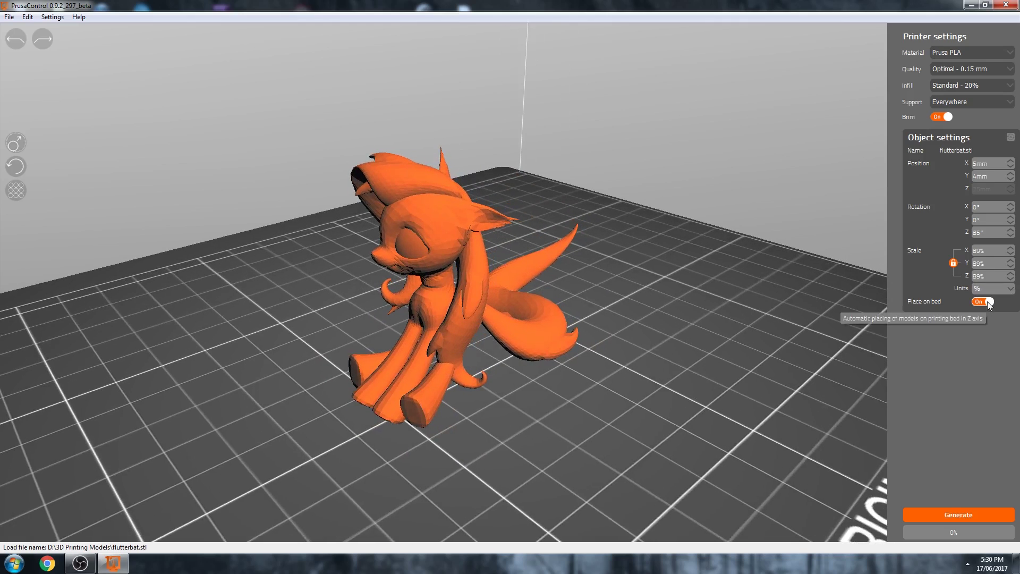
pyautogui.click(986, 303)
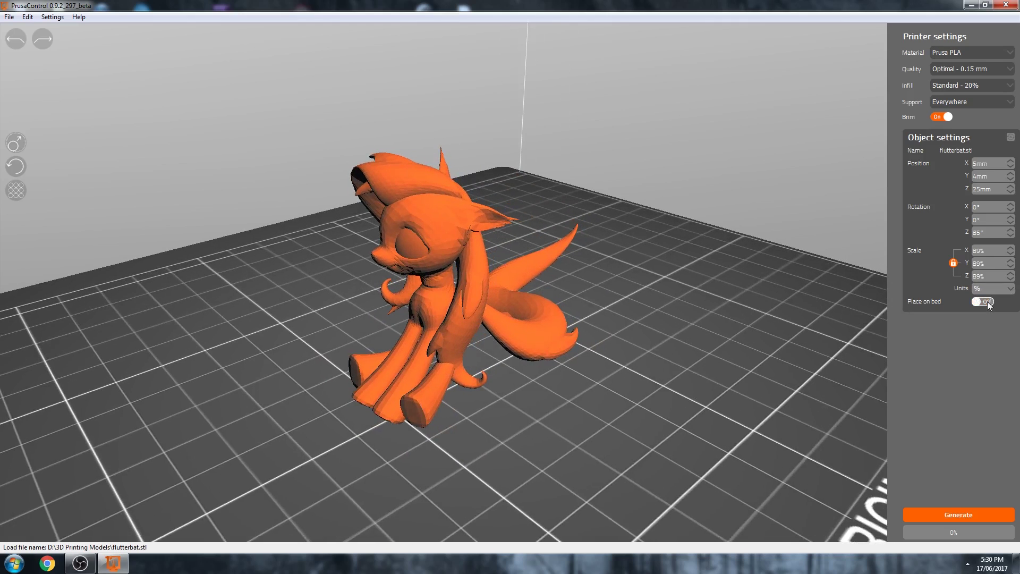
# Step the pony's Z position down to 20 mm, triggering the out-of-printable-area warning
pyautogui.click(1009, 192)
pyautogui.click(1009, 191)
pyautogui.click(1009, 192)
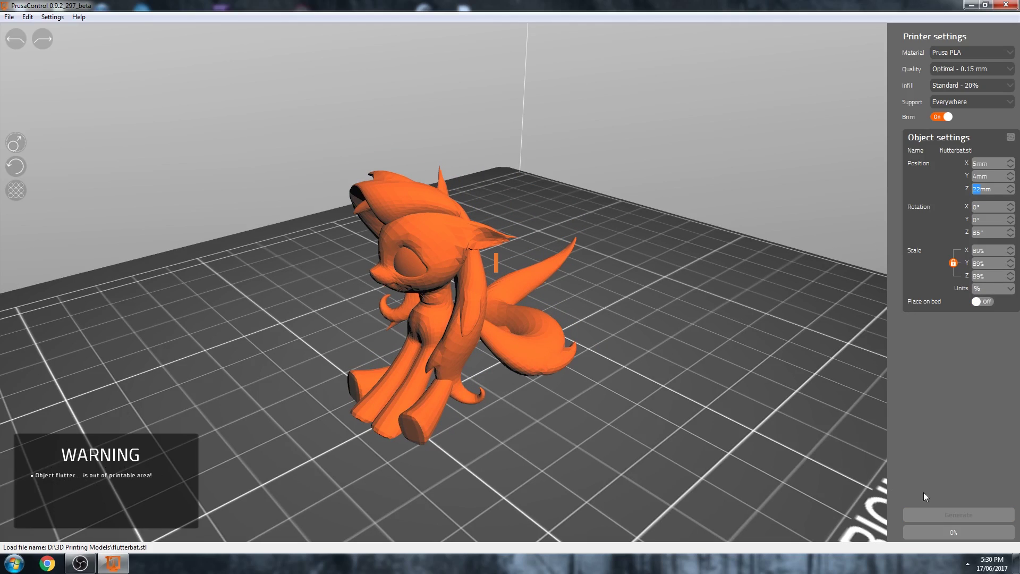
pyautogui.moveTo(771, 442); pyautogui.dragTo(584, 372)
pyautogui.press('Tab')
pyautogui.moveTo(404, 340); pyautogui.dragTo(431, 333)
pyautogui.moveTo(277, 301); pyautogui.dragTo(362, 314)
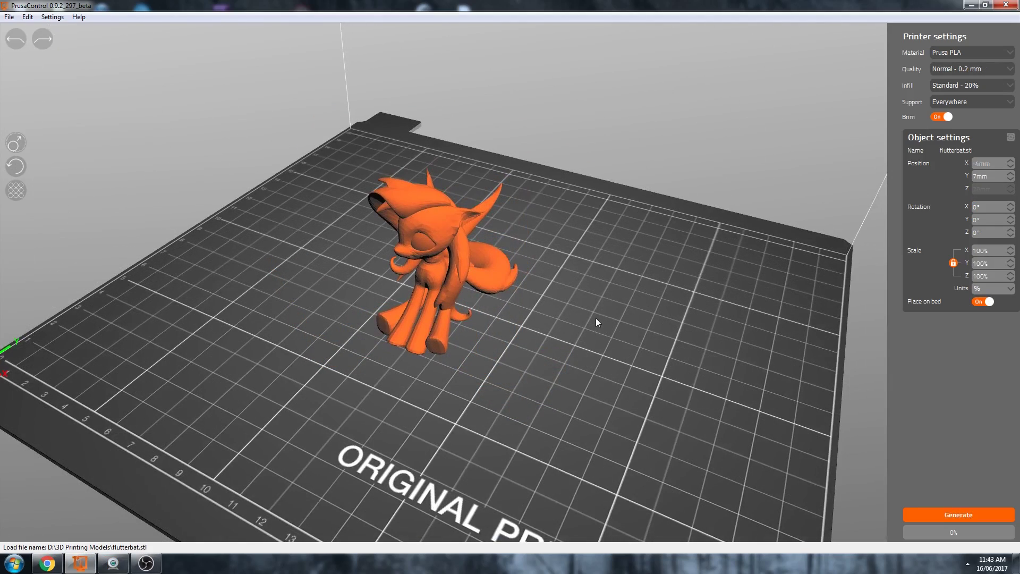
# Slice the pony with Normal 0.2 mm, supports everywhere and brim, estimating 3h 11min and 6.8 m
pyautogui.moveTo(560, 326); pyautogui.dragTo(567, 317)
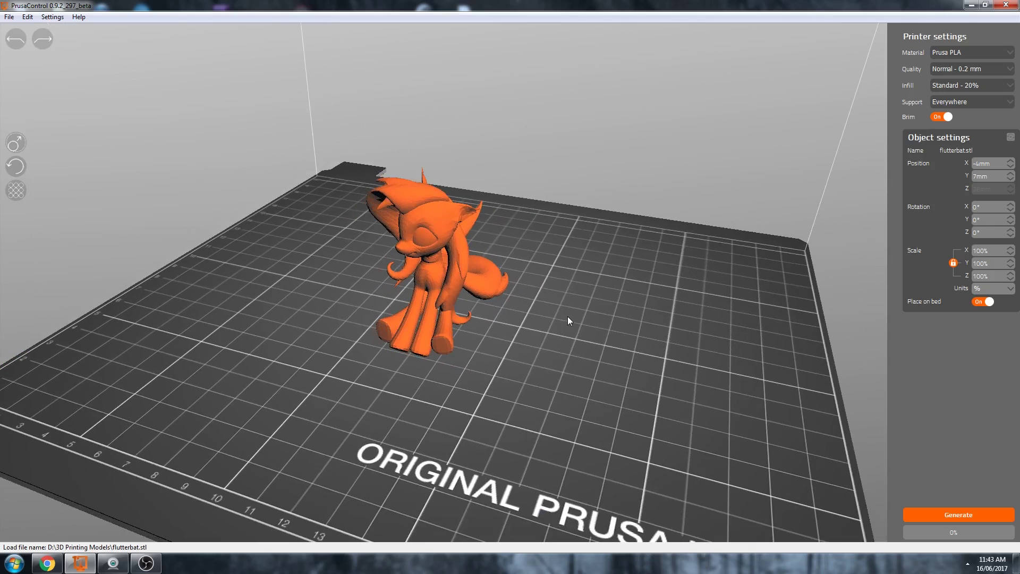
pyautogui.click(965, 516)
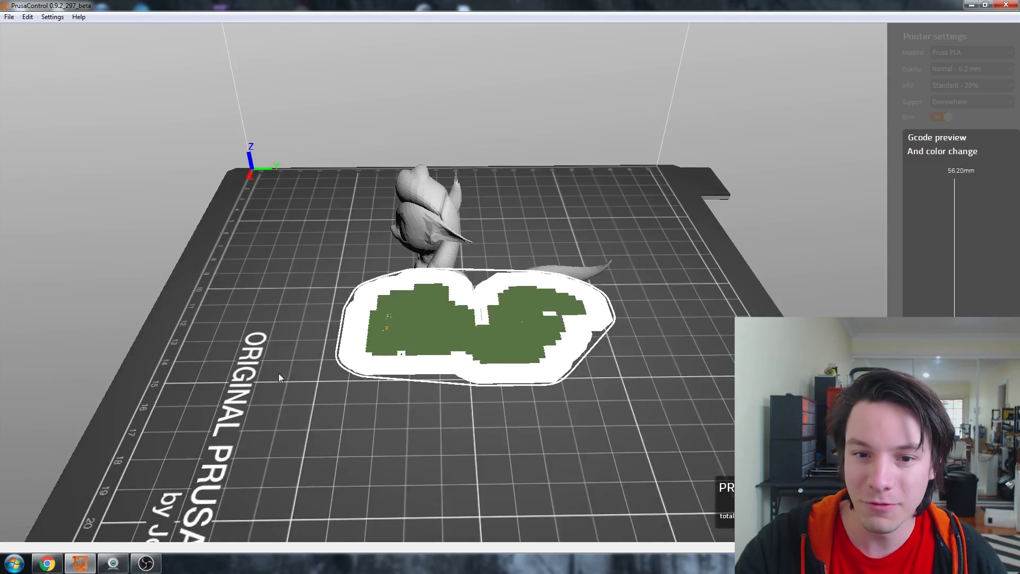
pyautogui.moveTo(278, 373); pyautogui.dragTo(240, 366)
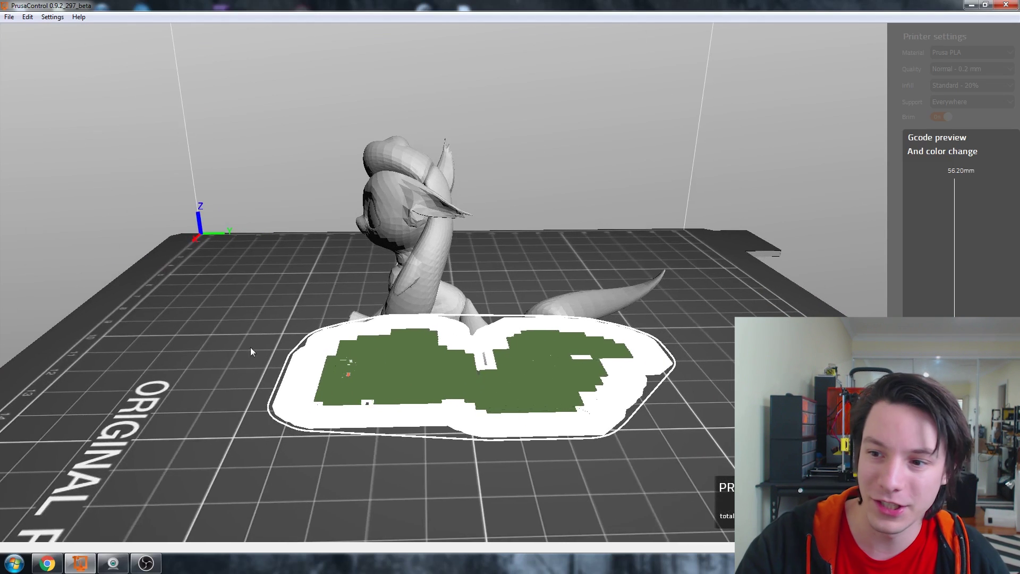
pyautogui.click(955, 319)
pyautogui.moveTo(955, 319); pyautogui.dragTo(955, 242)
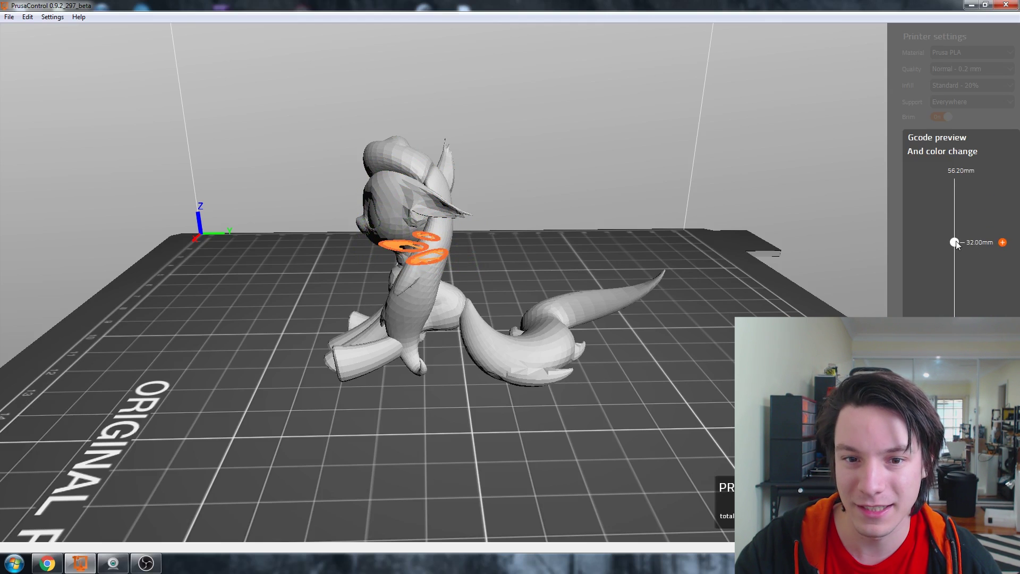
pyautogui.moveTo(691, 250); pyautogui.dragTo(253, 215)
pyautogui.scroll(3, 253, 219)
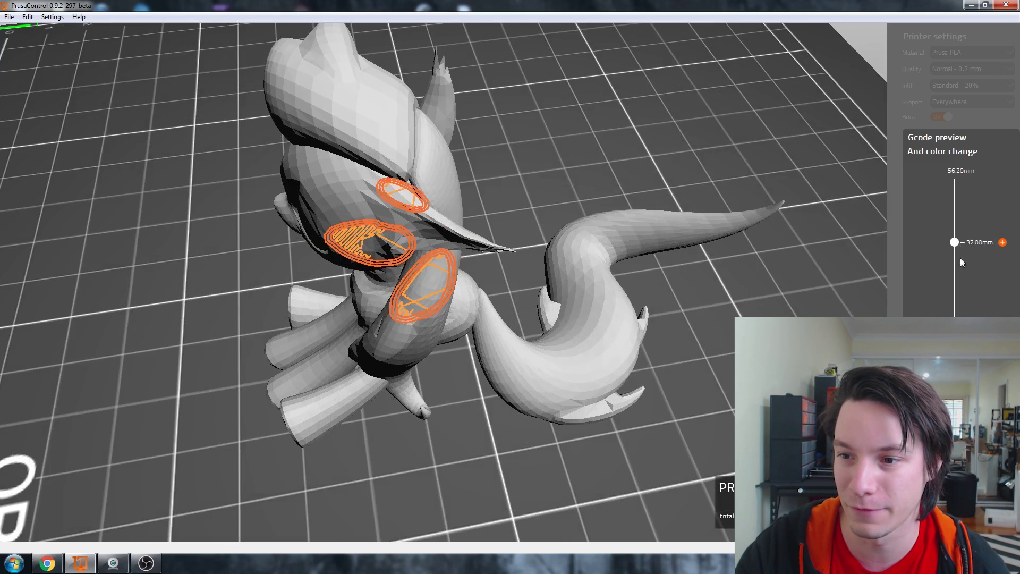
pyautogui.moveTo(958, 240); pyautogui.dragTo(955, 269)
pyautogui.moveTo(478, 297); pyautogui.dragTo(309, 207)
pyautogui.scroll(-2, 457, 345)
pyautogui.scroll(-3, 307, 203)
pyautogui.scroll(3, 276, 247)
pyautogui.moveTo(277, 247)
pyautogui.mouseDown()
pyautogui.moveTo(292, 236)
pyautogui.moveTo(279, 231)
pyautogui.mouseUp()
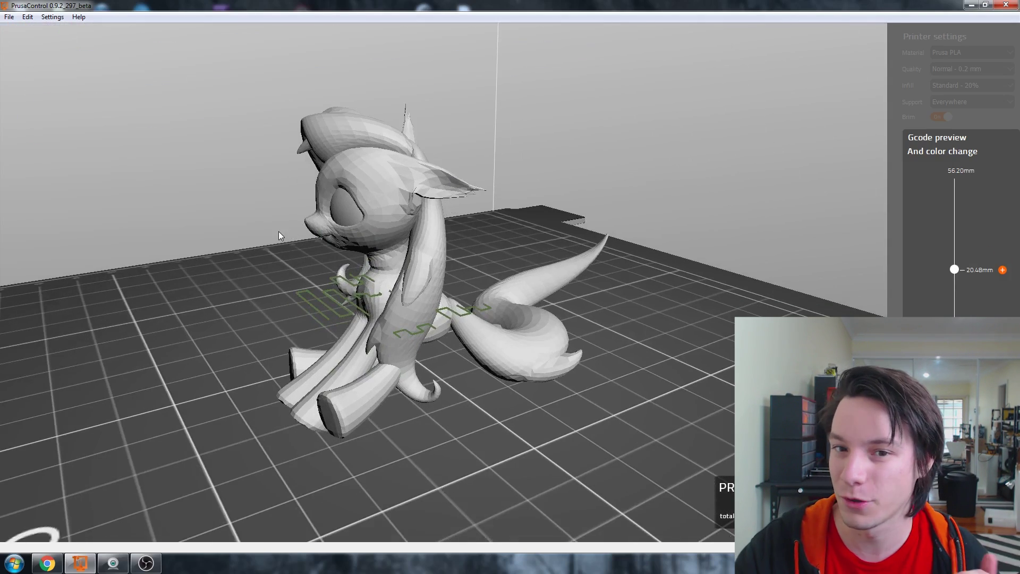
pyautogui.moveTo(279, 231); pyautogui.dragTo(302, 192)
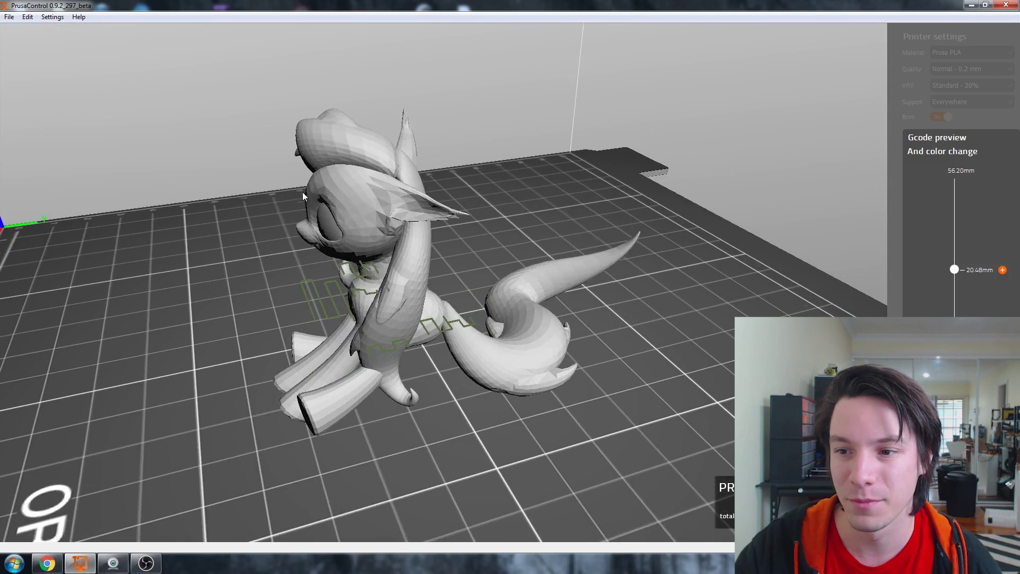
pyautogui.moveTo(954, 270); pyautogui.dragTo(955, 404)
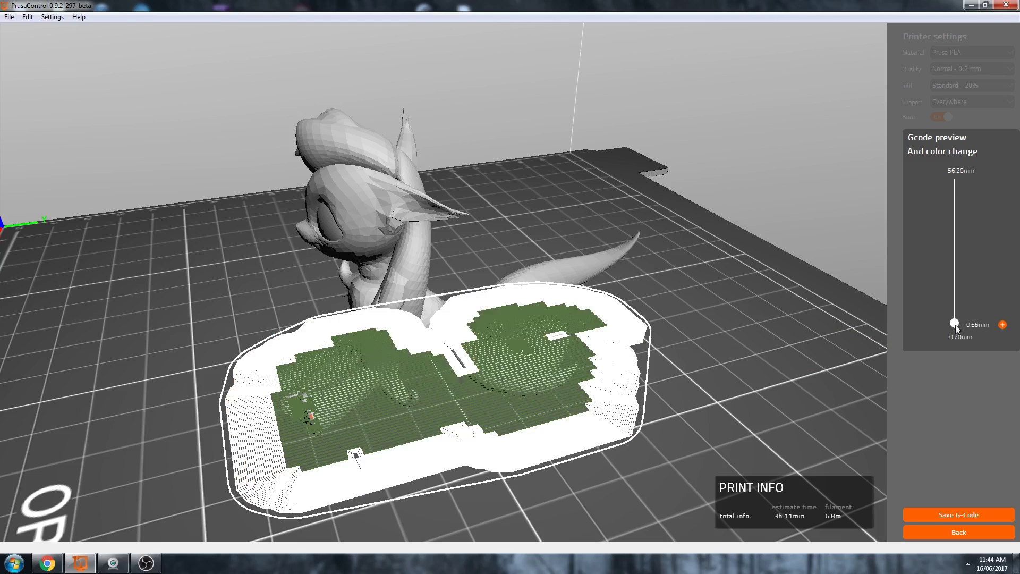
pyautogui.moveTo(957, 328); pyautogui.dragTo(949, 248)
pyautogui.moveTo(691, 282); pyautogui.dragTo(596, 323, button='right')
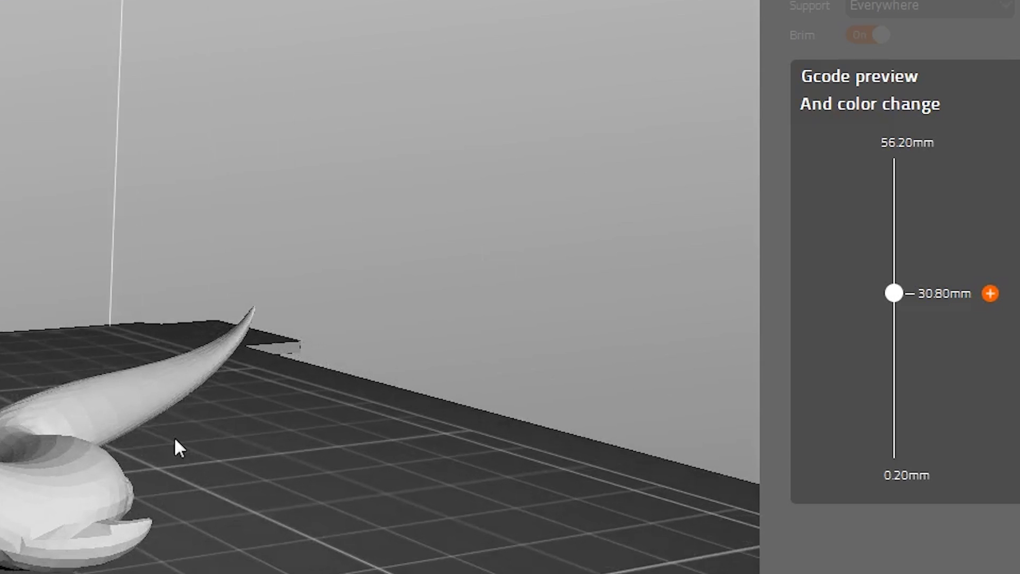
pyautogui.click(991, 294)
pyautogui.moveTo(887, 289); pyautogui.dragTo(903, 274)
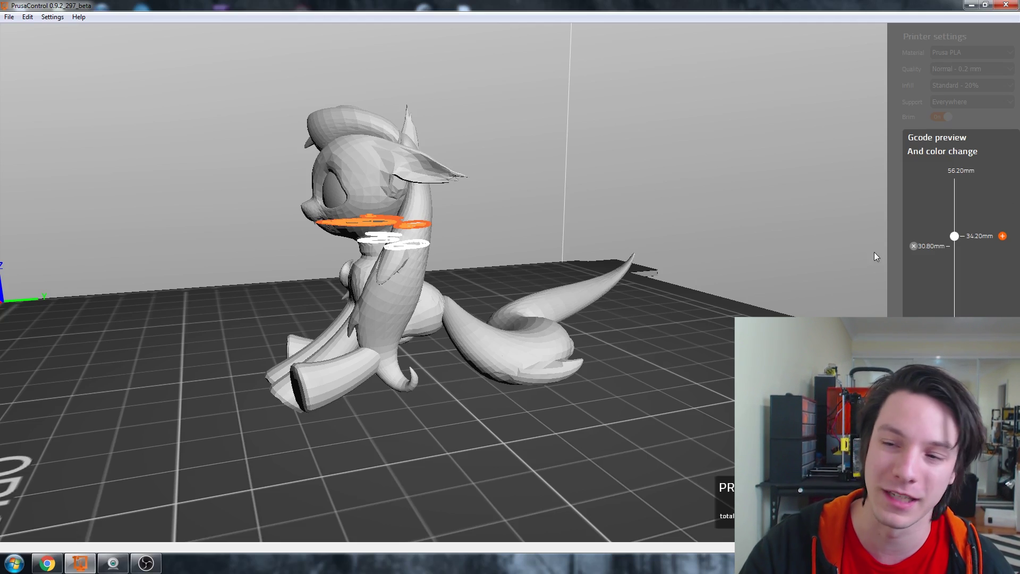
pyautogui.click(914, 246)
pyautogui.moveTo(955, 237); pyautogui.dragTo(955, 274)
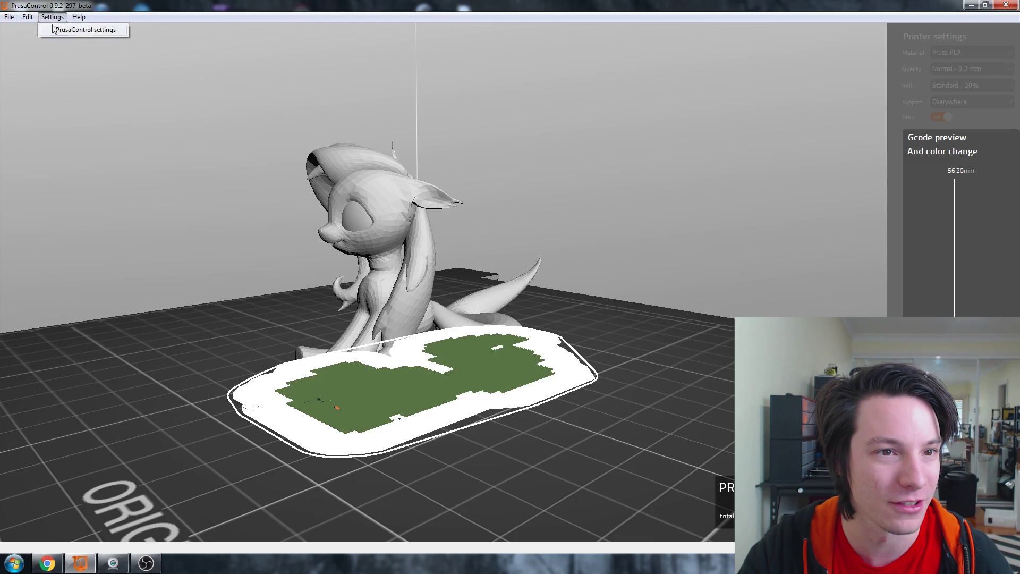
# Check the general settings and close them, keeping English as the language
pyautogui.click(58, 29)
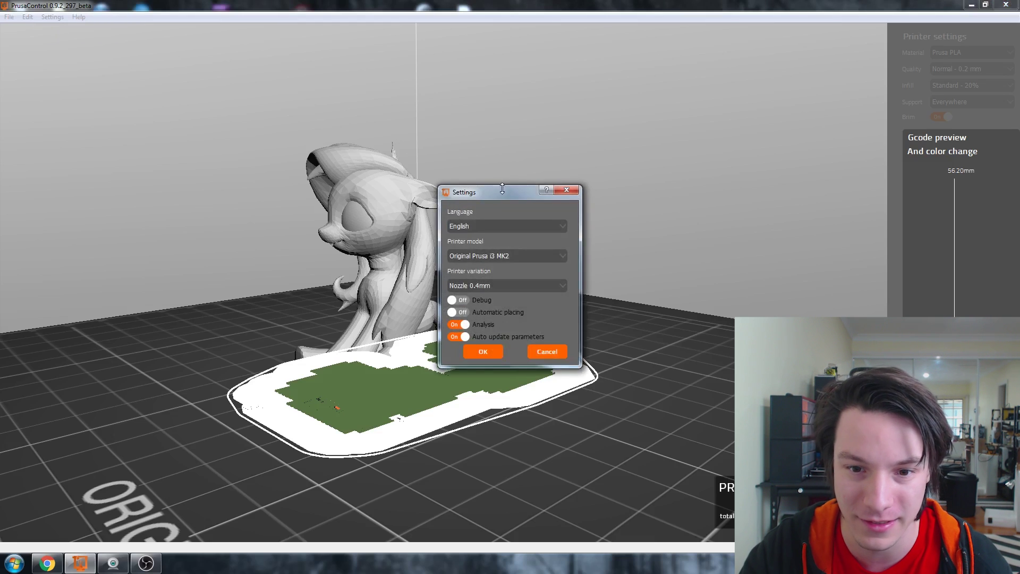
pyautogui.click(495, 226)
pyautogui.click(508, 226)
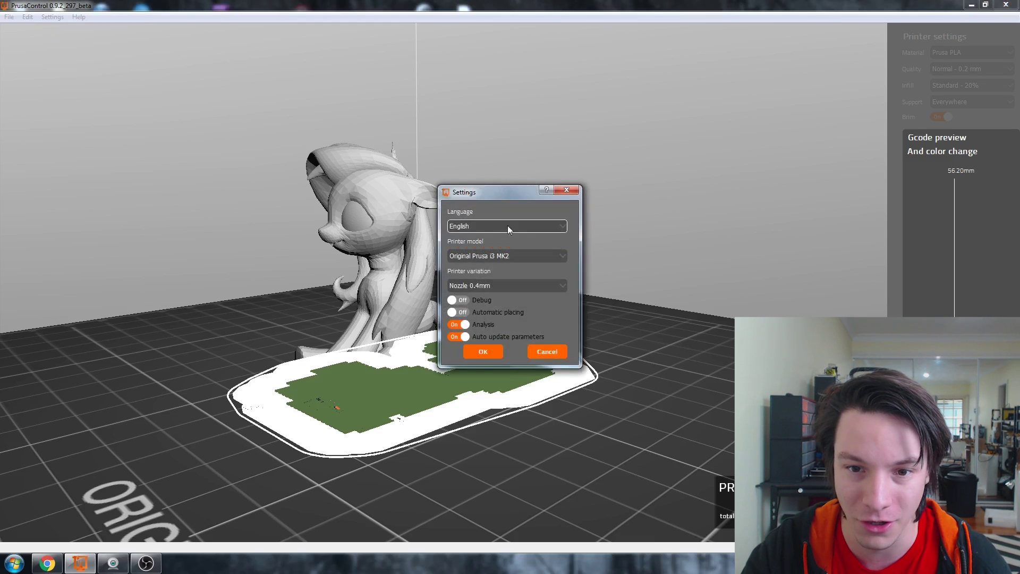
pyautogui.click(551, 354)
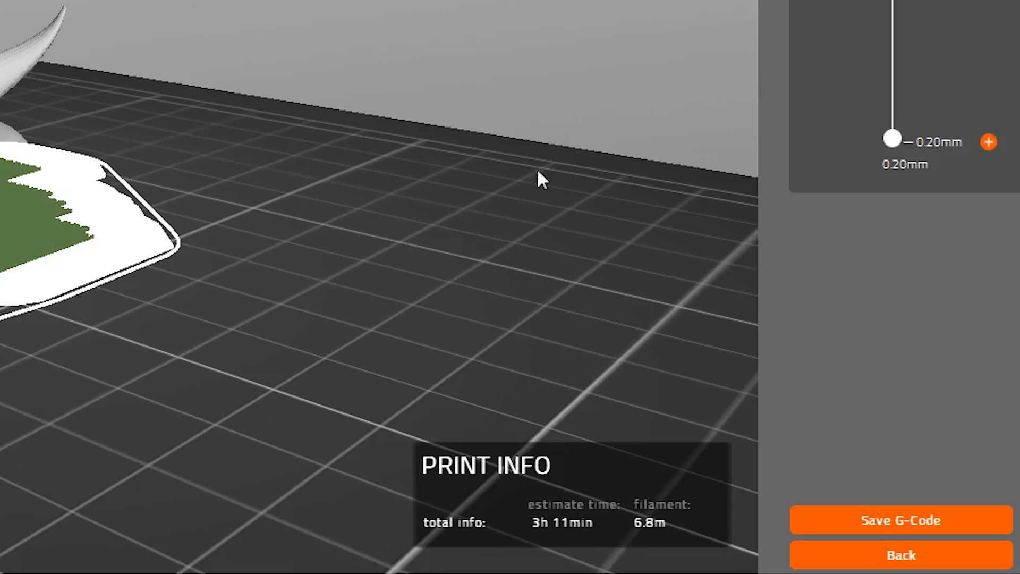
# Start saving the G-code and browse to the 3D Printing Models folder on Storage (D:)
pyautogui.click(913, 527)
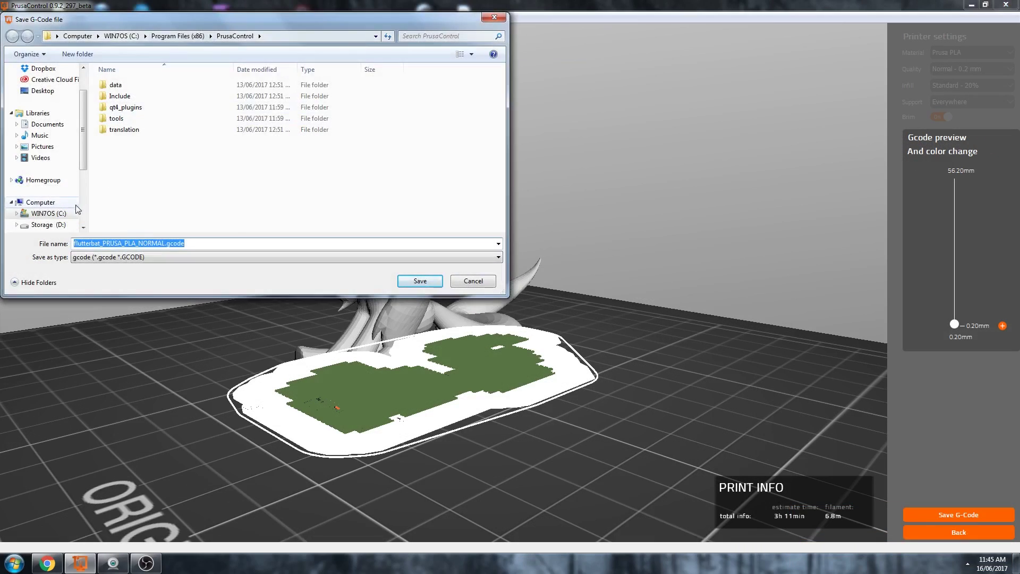
pyautogui.click(47, 213)
pyautogui.doubleClick(145, 96)
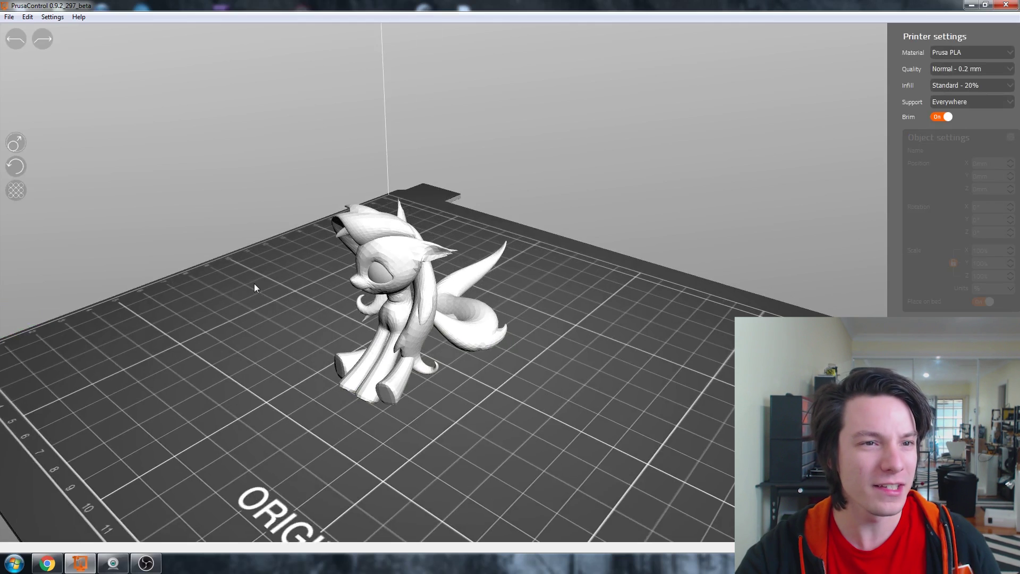
# Import the most recently saved G-code file, sorted by date, replacing the current scene
pyautogui.click(9, 17)
pyautogui.click(27, 39)
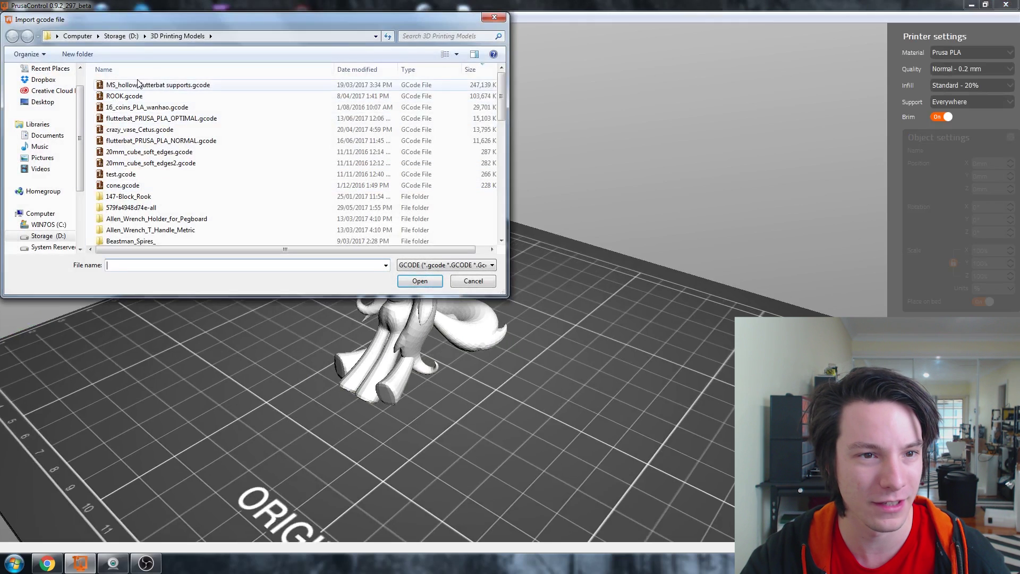
pyautogui.click(363, 70)
pyautogui.doubleClick(361, 85)
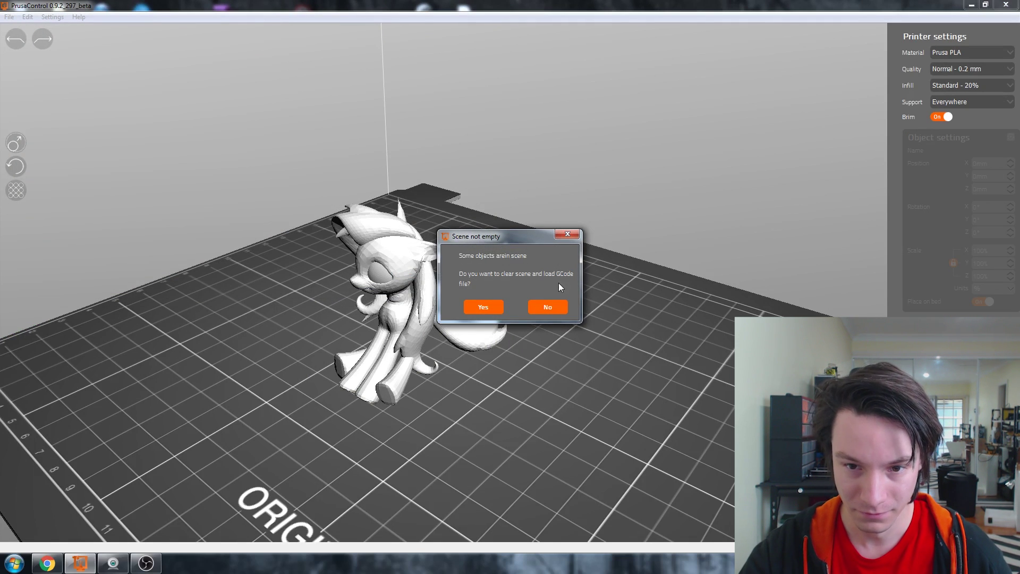
pyautogui.click(489, 307)
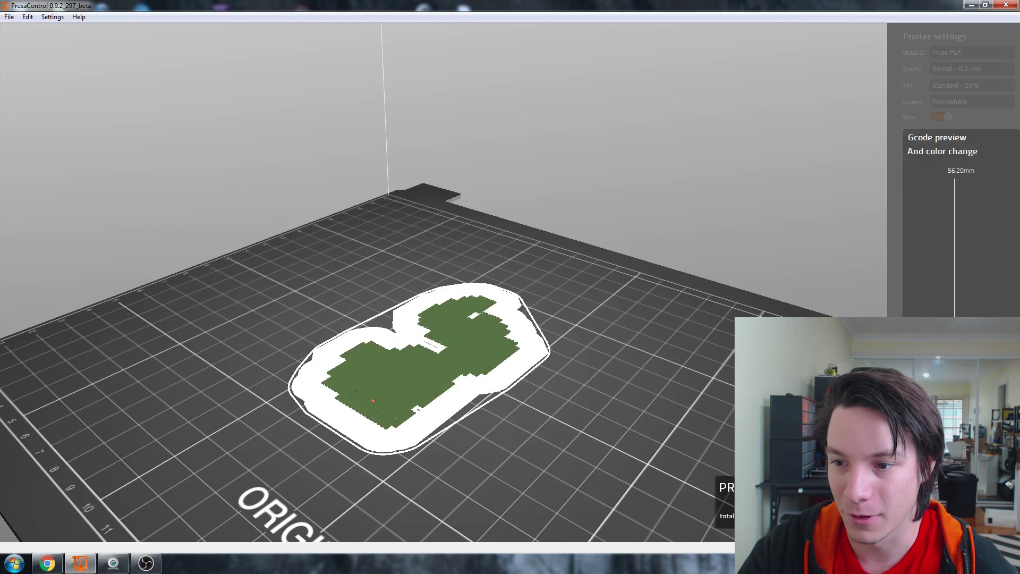
# Scrub the layer slider from 10.15 mm up to 48.00 mm and back to the first layers
pyautogui.moveTo(955, 312); pyautogui.dragTo(954, 302)
pyautogui.moveTo(956, 259); pyautogui.dragTo(960, 210)
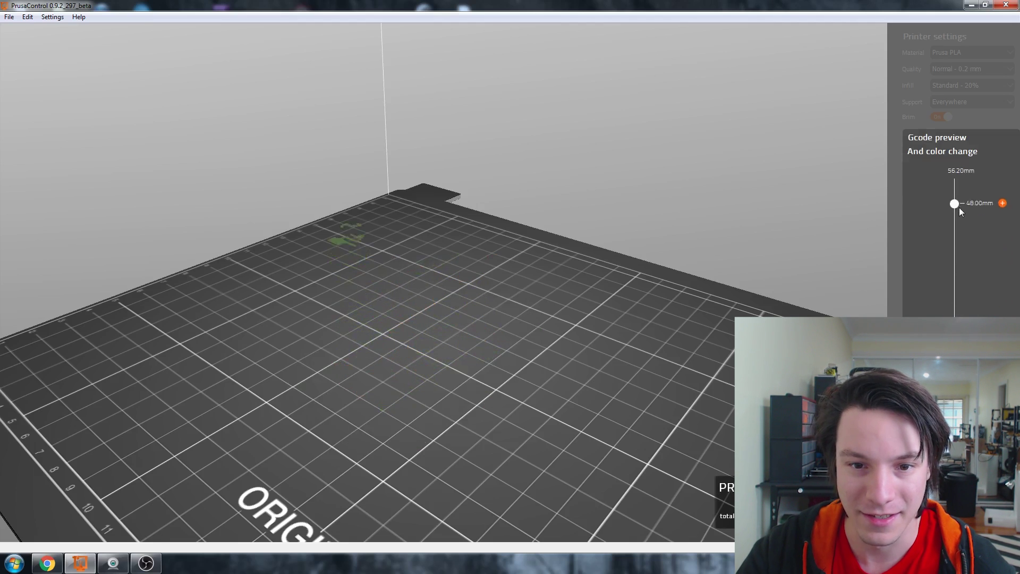
pyautogui.moveTo(955, 263); pyautogui.dragTo(955, 327)
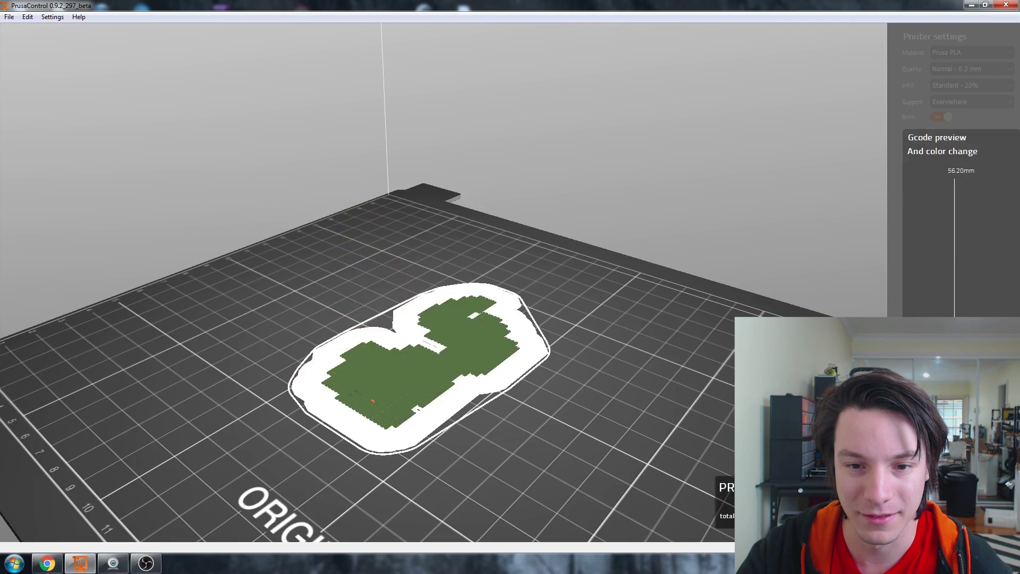
pyautogui.moveTo(705, 396); pyautogui.dragTo(653, 394, button='right')
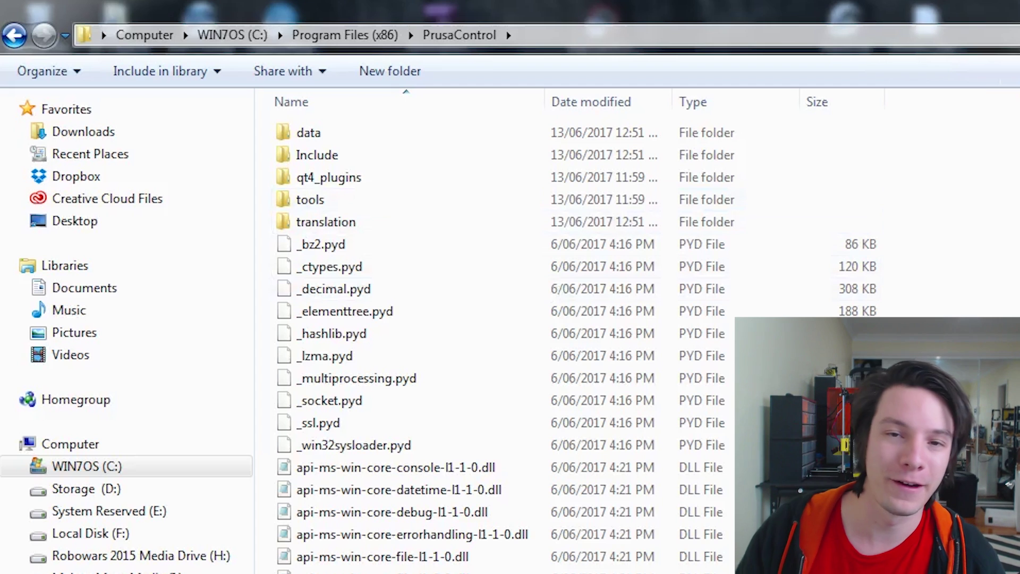
# Enter PrusaControl's data folder and bring up the context menu for materials_i3_mk2.json
pyautogui.doubleClick(304, 133)
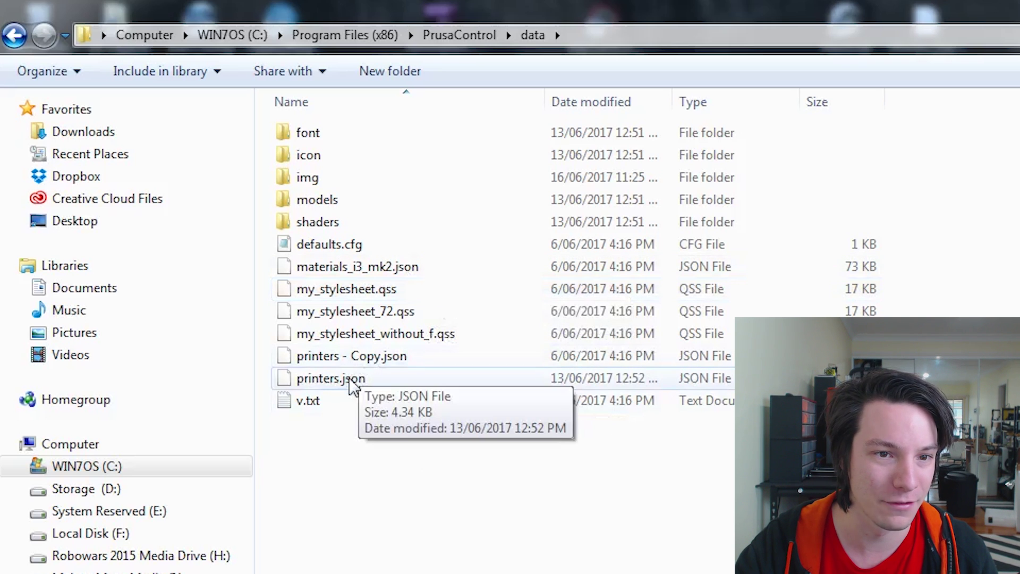
pyautogui.rightClick(349, 267)
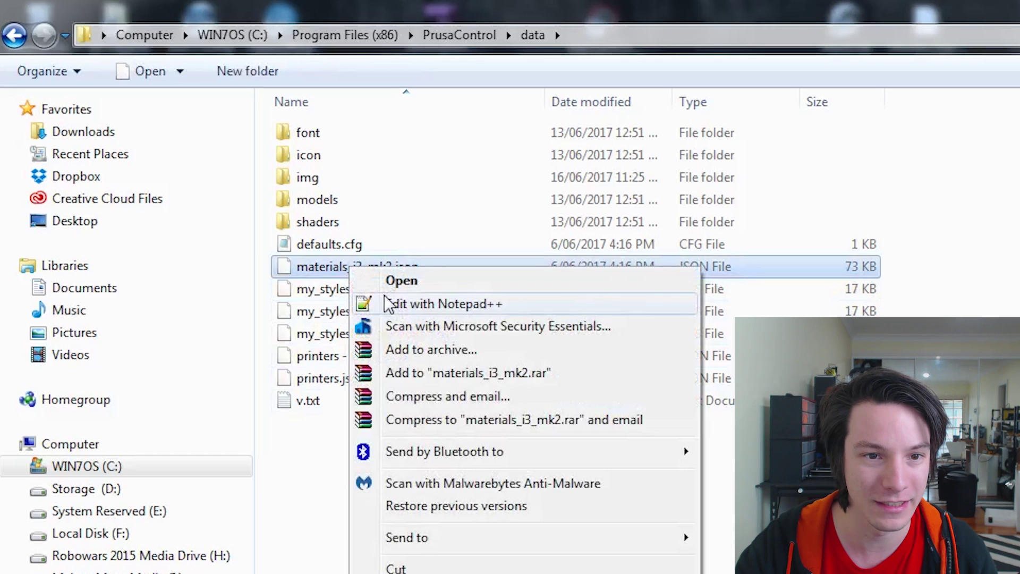
# Open materials_i3_mk2.json in Notepad++ and mark the end of the infillRange list
pyautogui.click(389, 304)
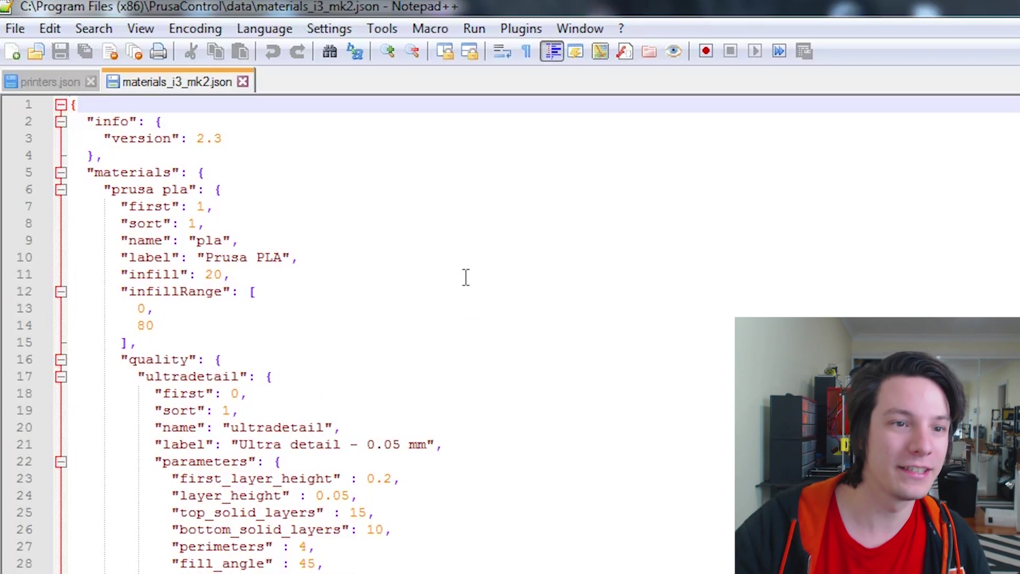
pyautogui.click(321, 335)
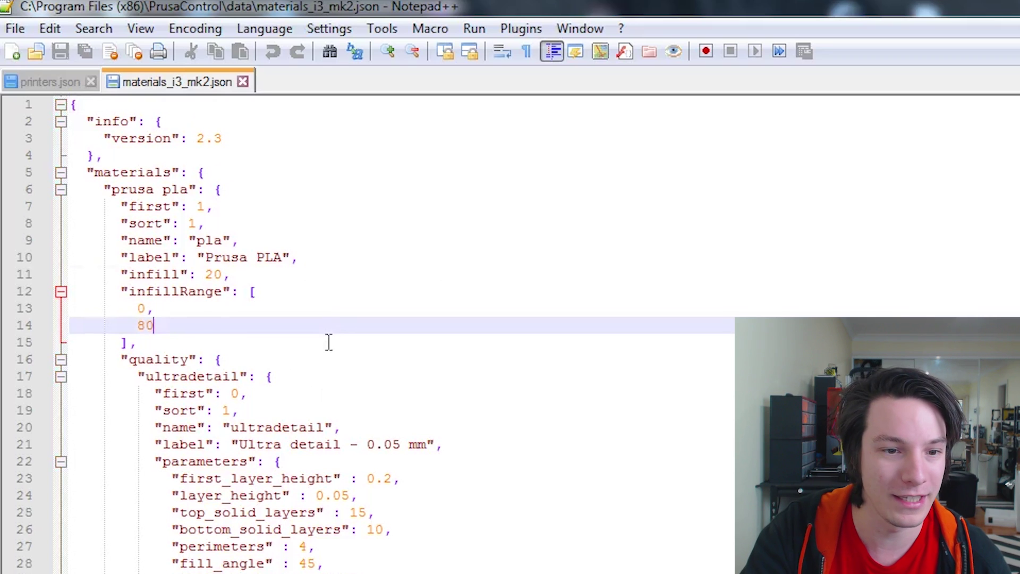
pyautogui.scroll(-1, 326, 319)
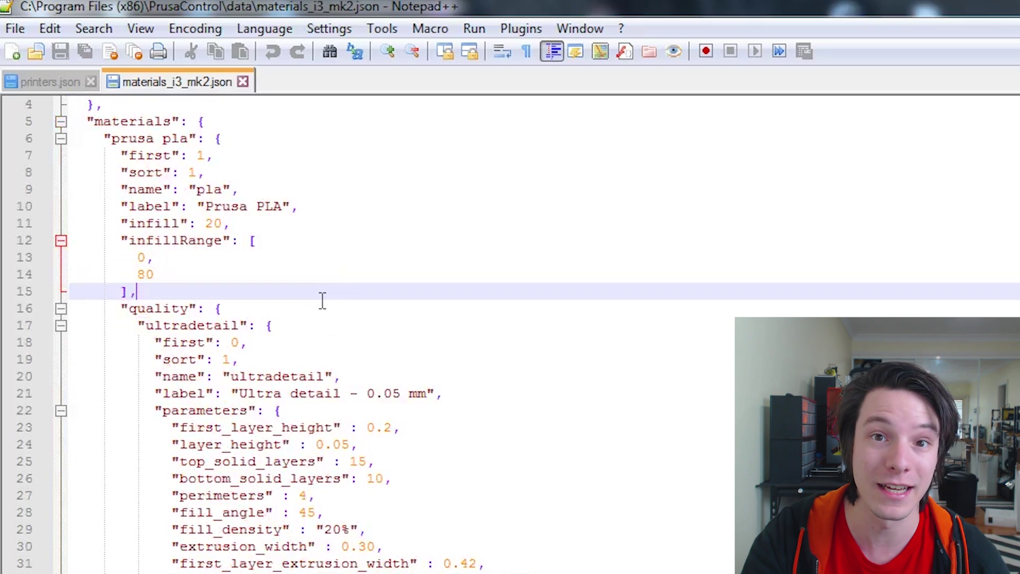
# Mark the ultradetail quality preset and review the remaining PLA quality presets
pyautogui.click(158, 324)
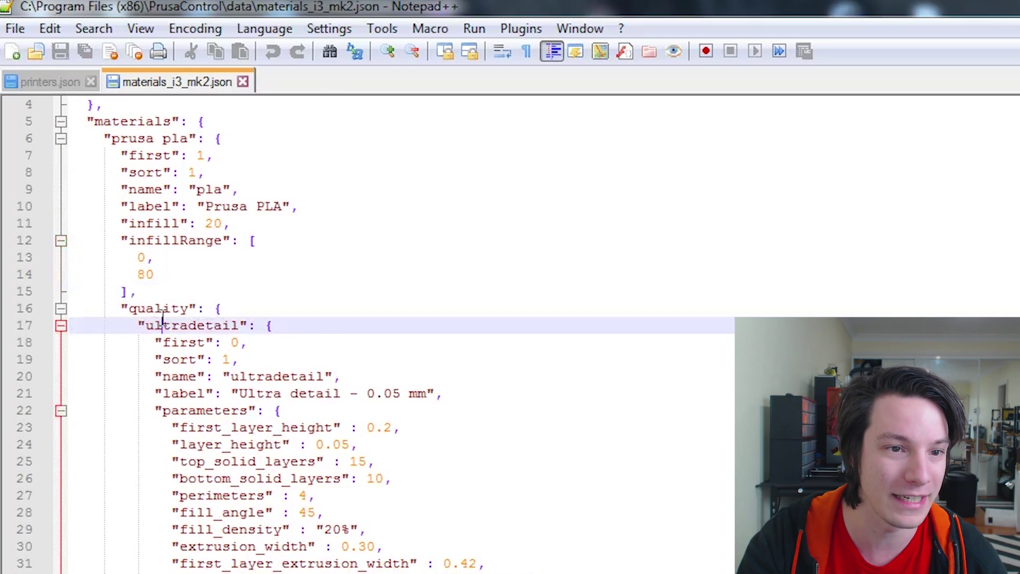
pyautogui.scroll(-1, 323, 335)
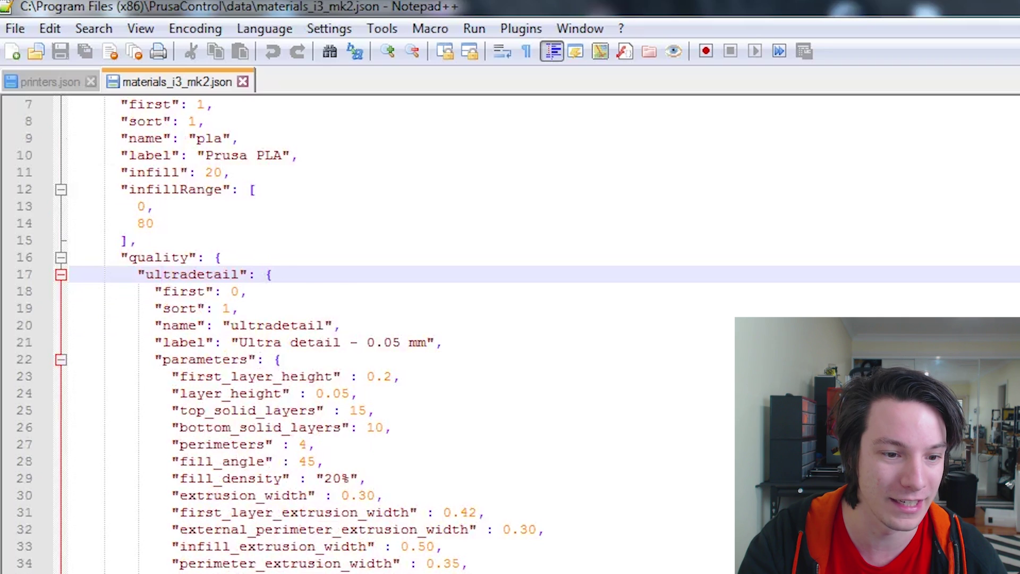
pyautogui.scroll(-9, 434, 471)
pyautogui.scroll(-8, 376, 521)
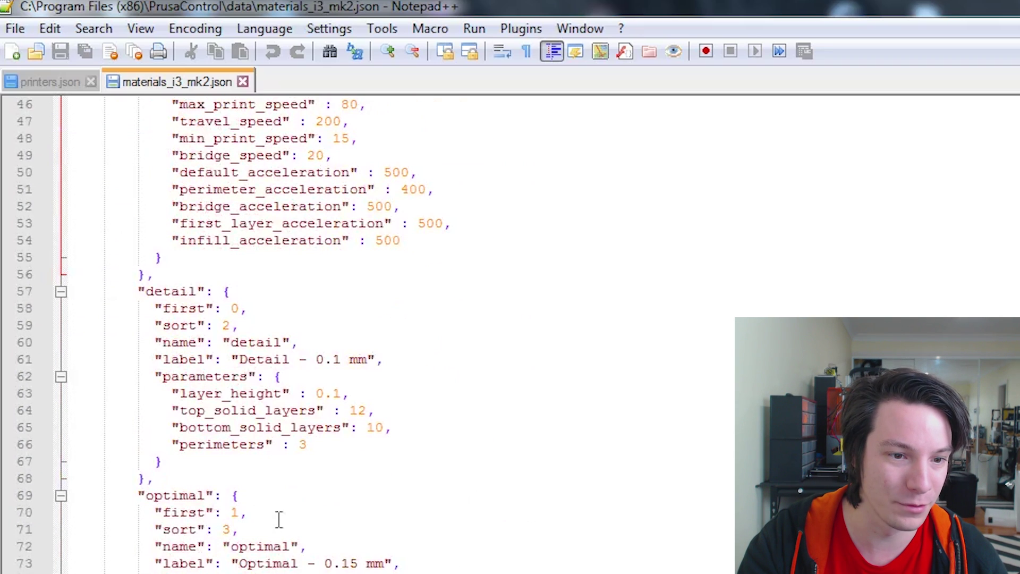
pyautogui.scroll(-1, 226, 517)
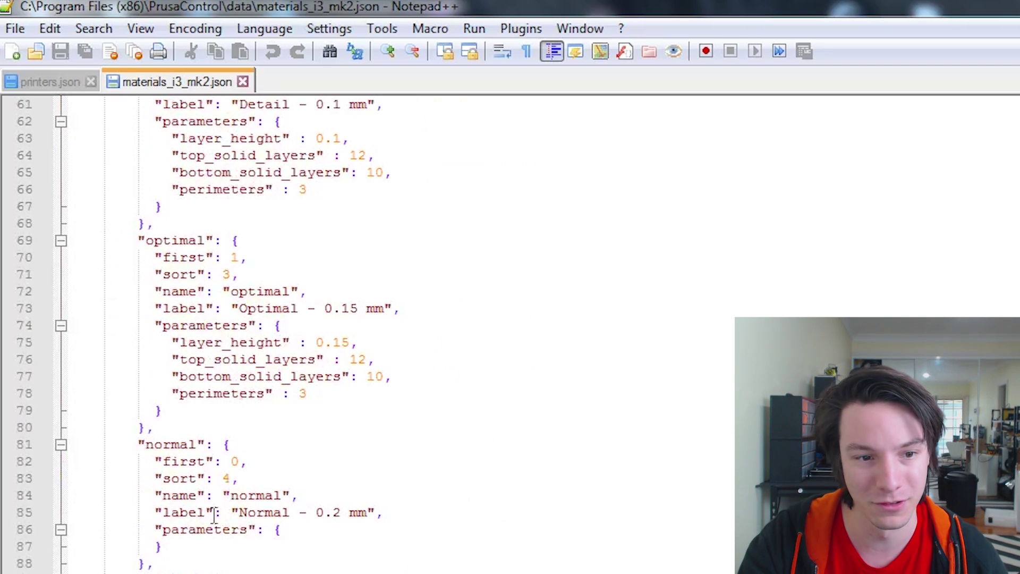
pyautogui.scroll(4, 455, 560)
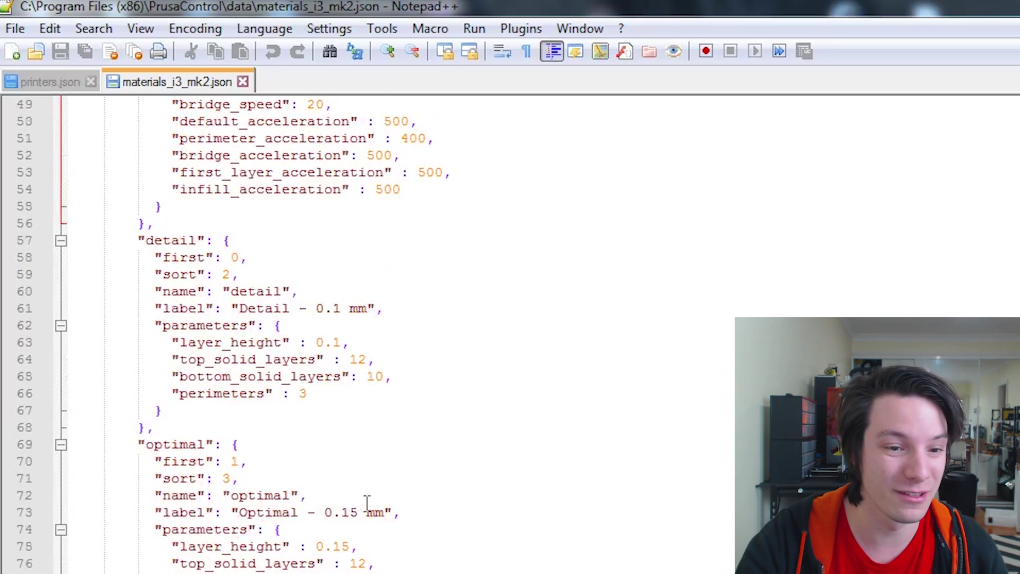
pyautogui.scroll(-5, 366, 502)
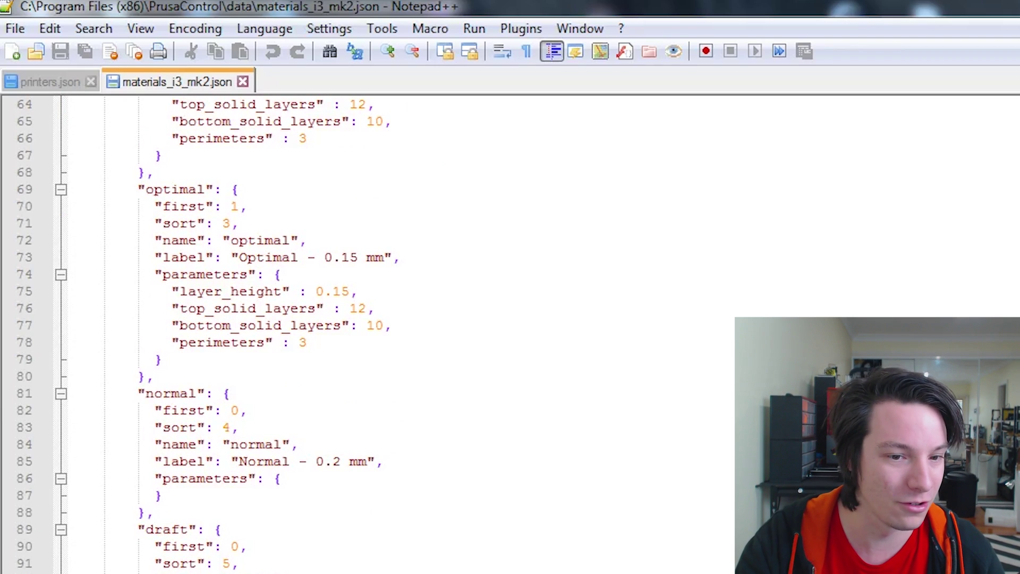
pyautogui.scroll(5, 367, 334)
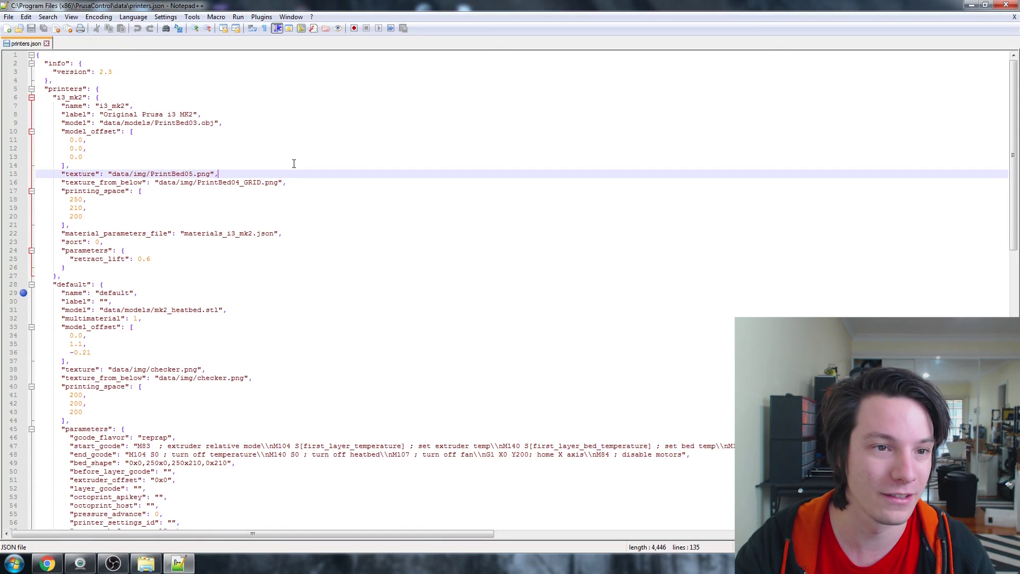
pyautogui.click(174, 122)
pyautogui.click(262, 100)
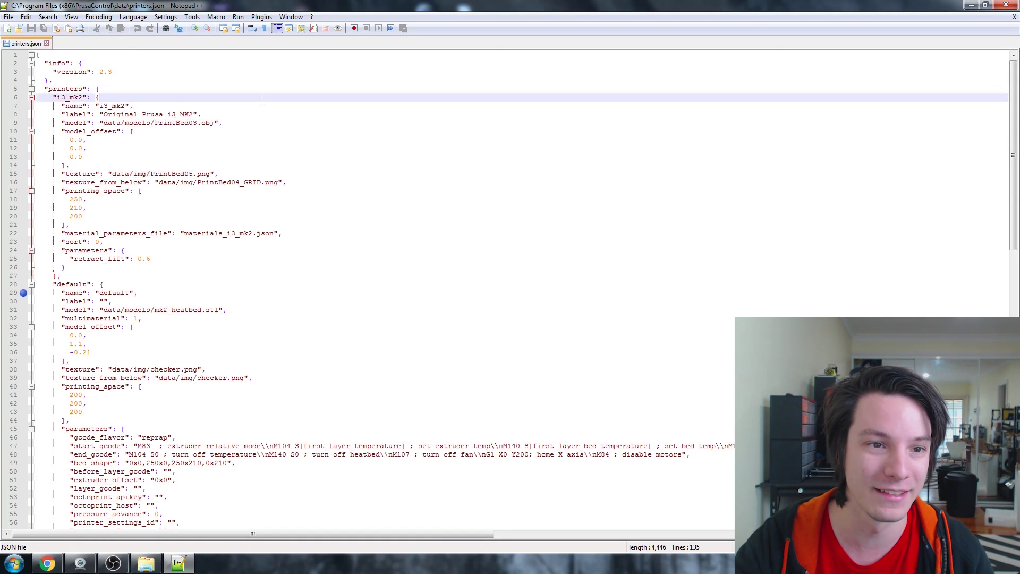
pyautogui.click(116, 113)
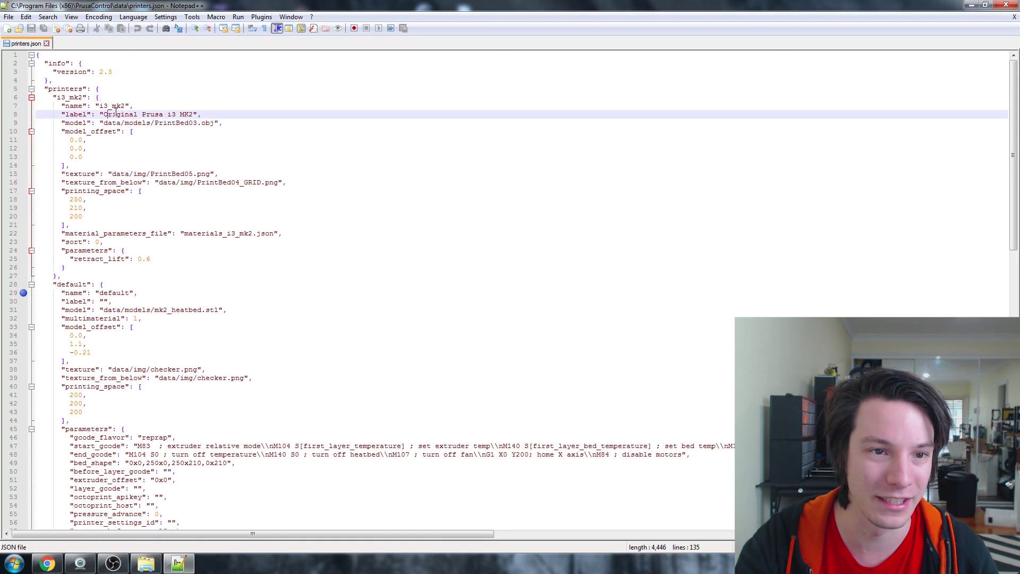
pyautogui.click(235, 128)
pyautogui.click(234, 124)
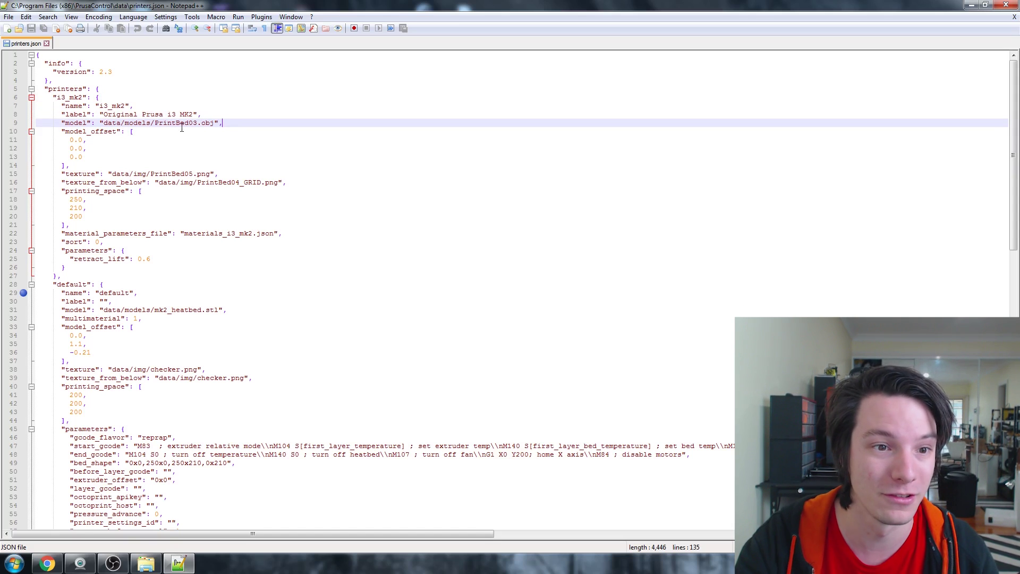
pyautogui.click(106, 174)
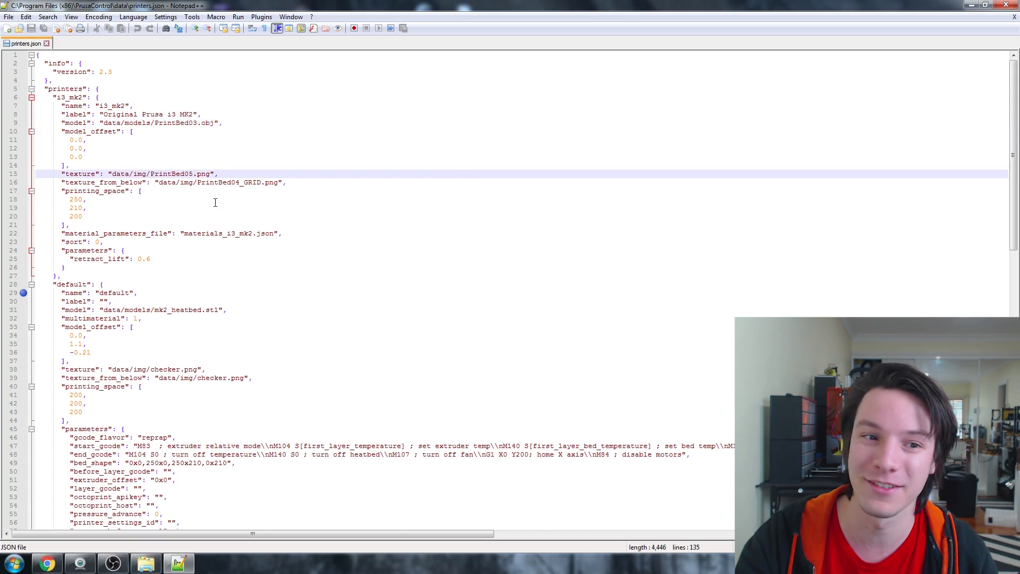
pyautogui.scroll(-2, 258, 272)
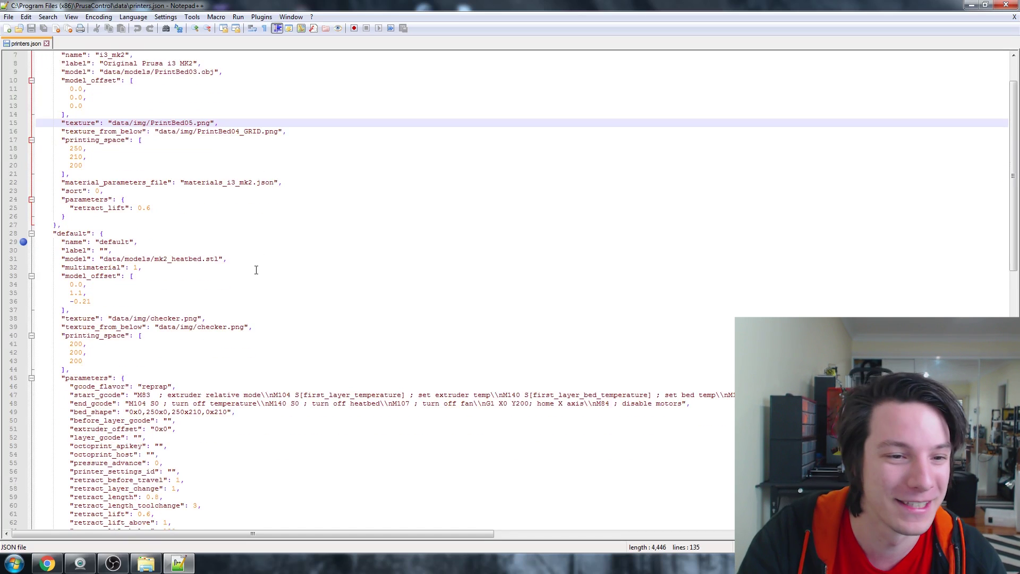
pyautogui.scroll(-6, 258, 271)
pyautogui.scroll(-4, 72, 253)
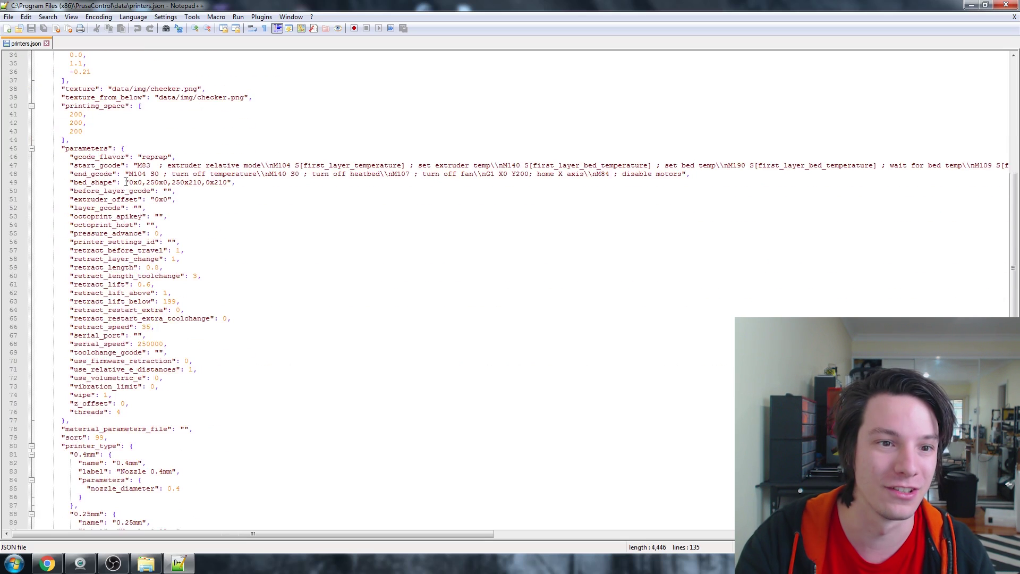
# Mark the gcode_flavor line in printers.json's printer parameters block
pyautogui.click(105, 158)
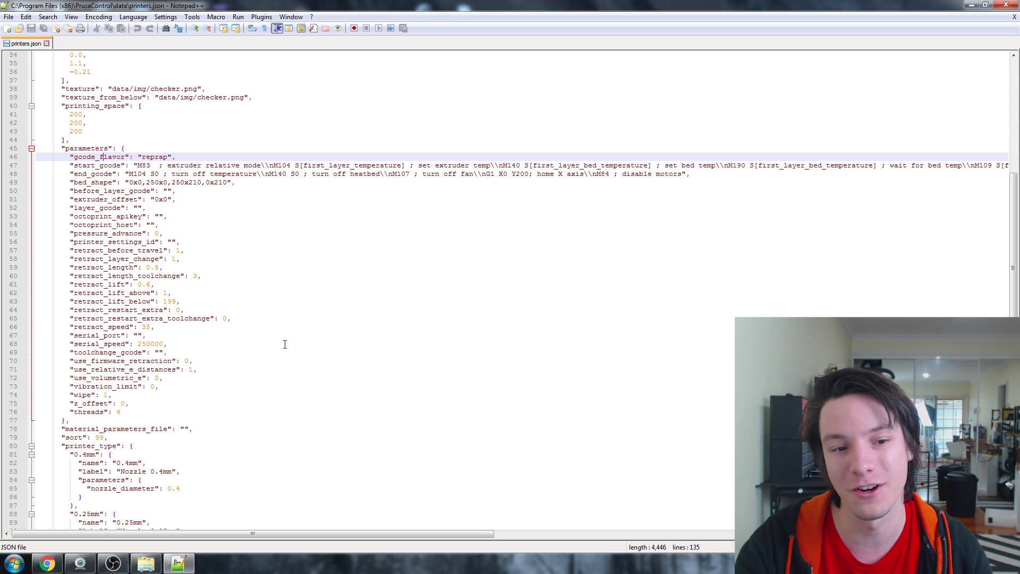